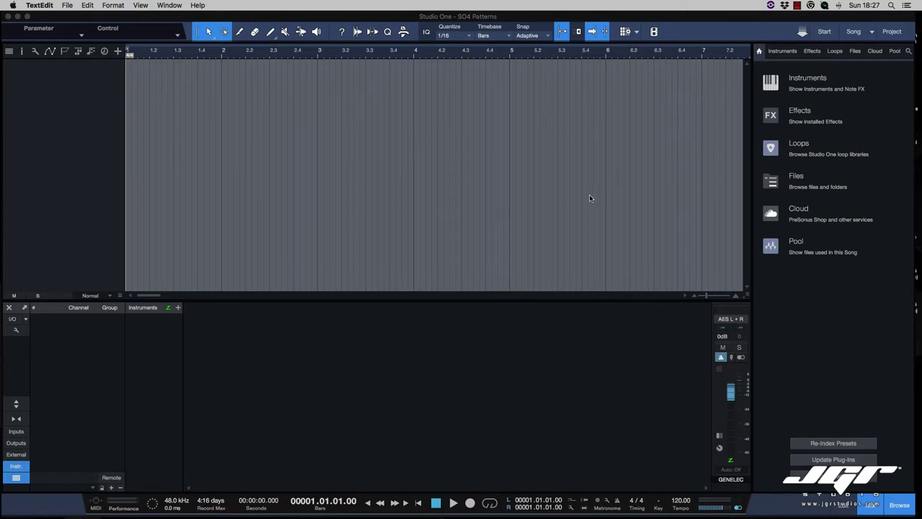
Step: Insert an empty pattern at the start of the song and show it in the editor
click(589, 195)
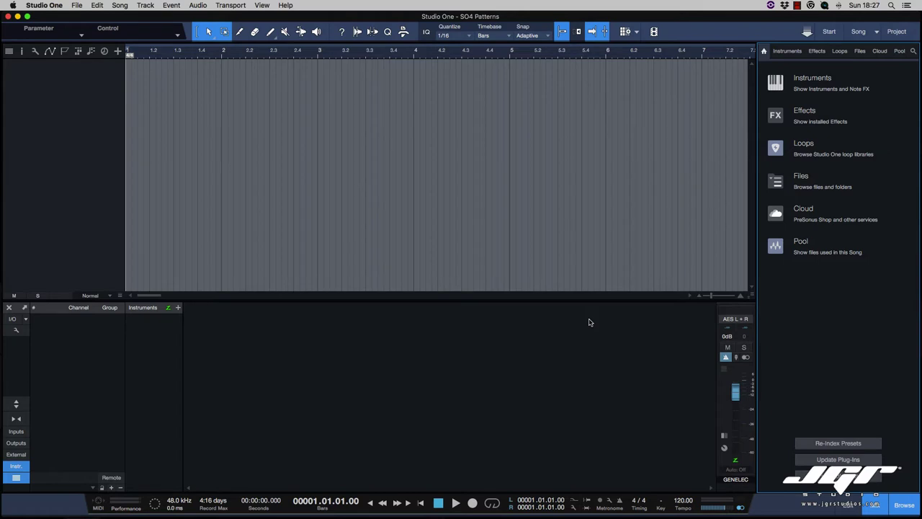
click(170, 5)
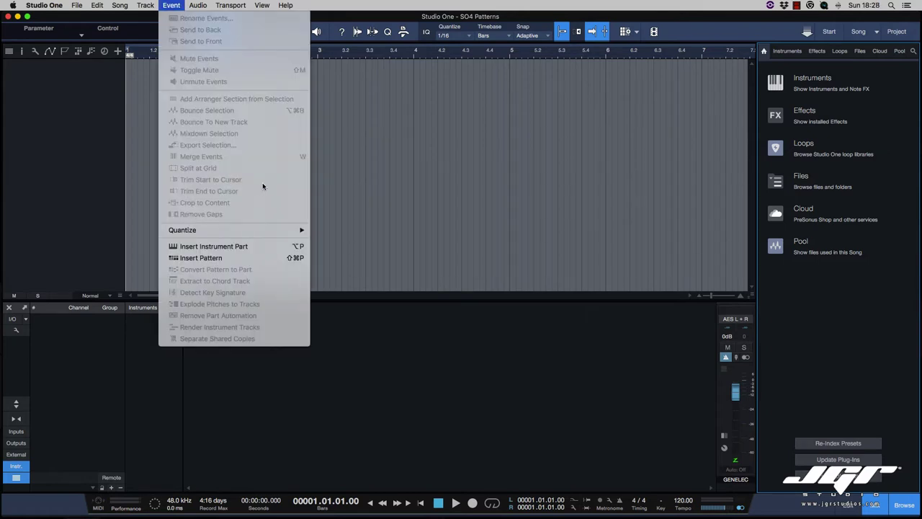
click(238, 258)
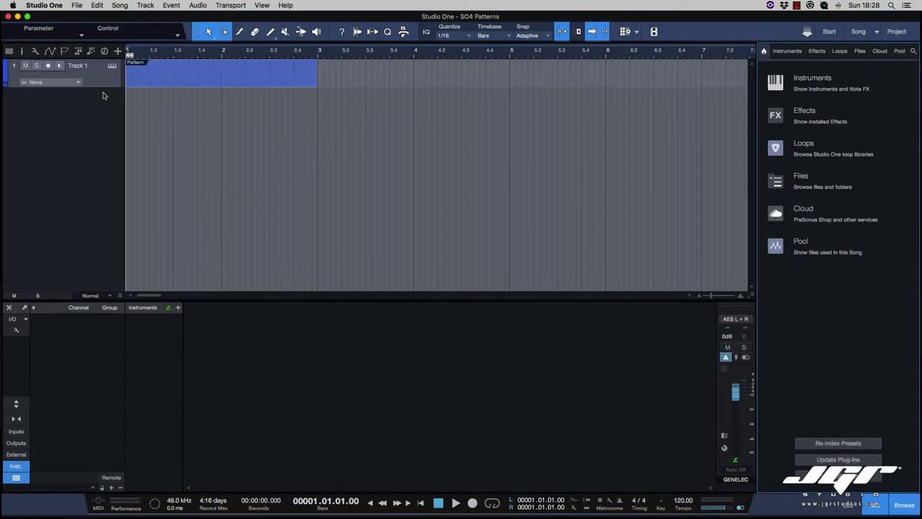
click(214, 75)
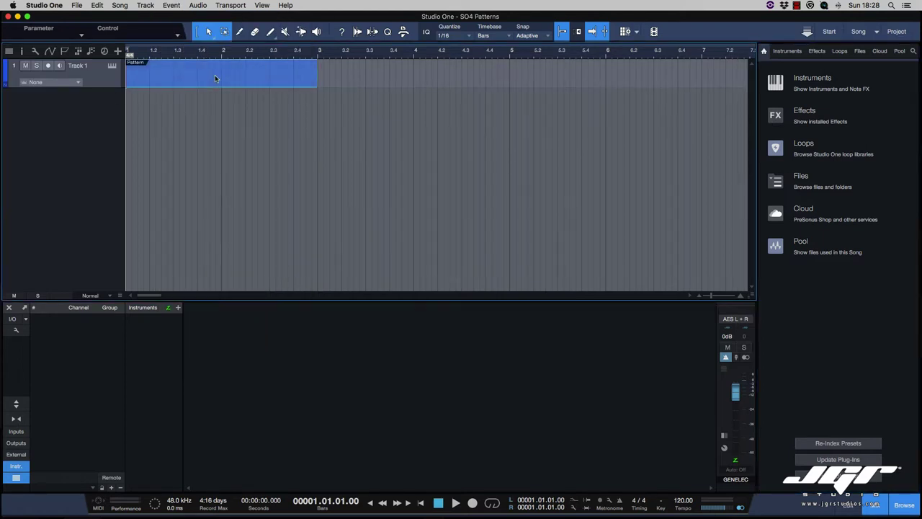
click(856, 509)
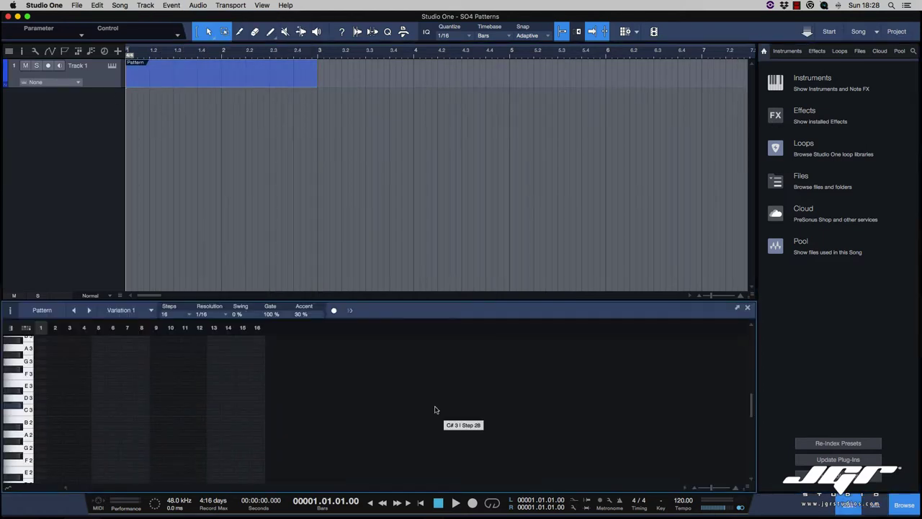
click(228, 81)
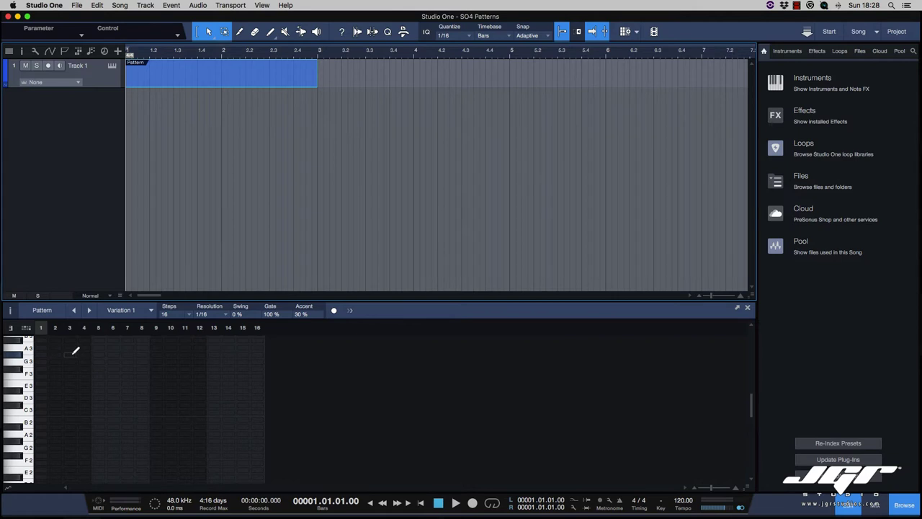
Step: Add an Impact XT instrument from the console and load its Dark Trap preset
click(875, 505)
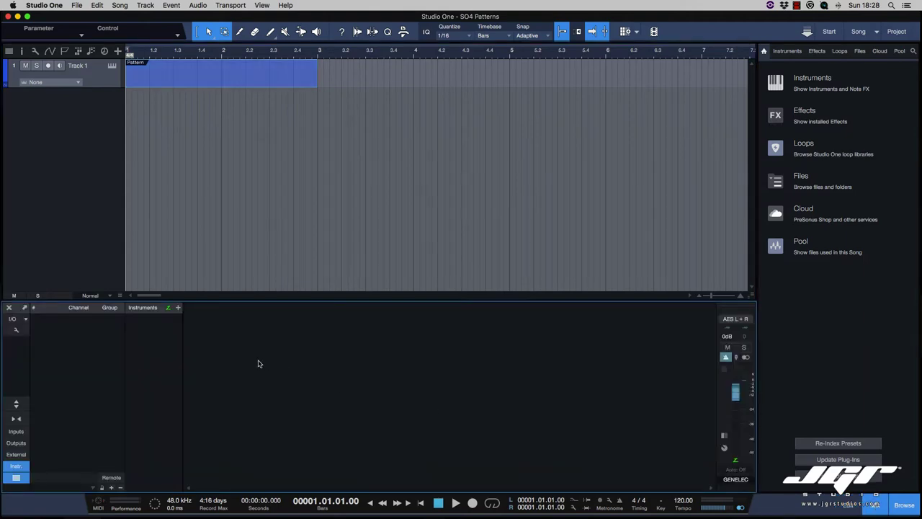
click(178, 308)
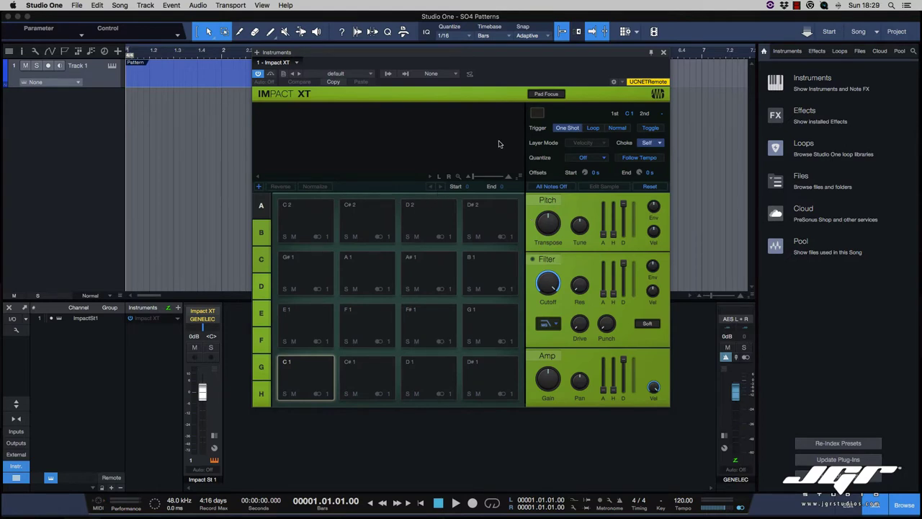
click(371, 74)
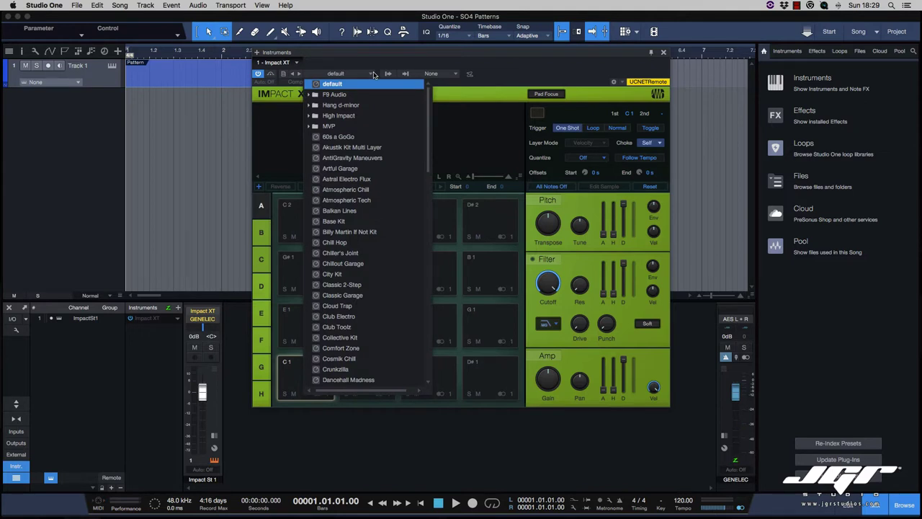
scroll(345, 180, down, 4)
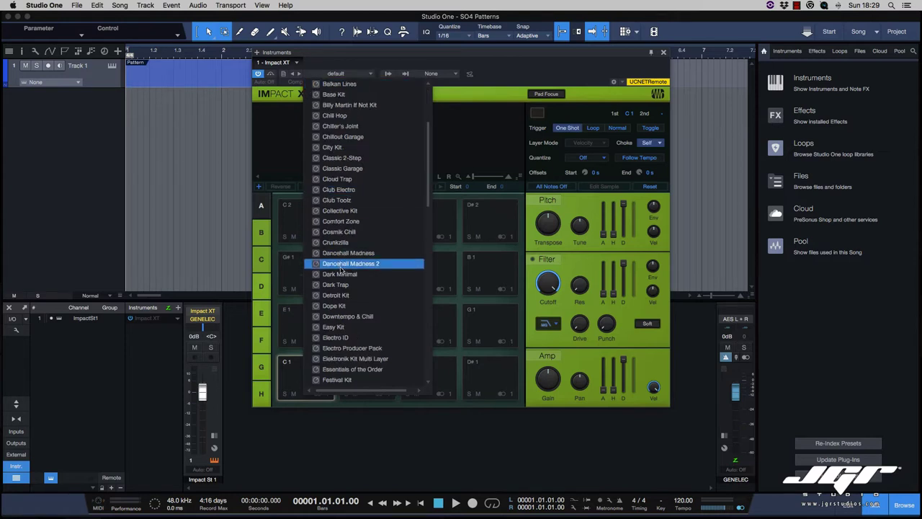
click(344, 285)
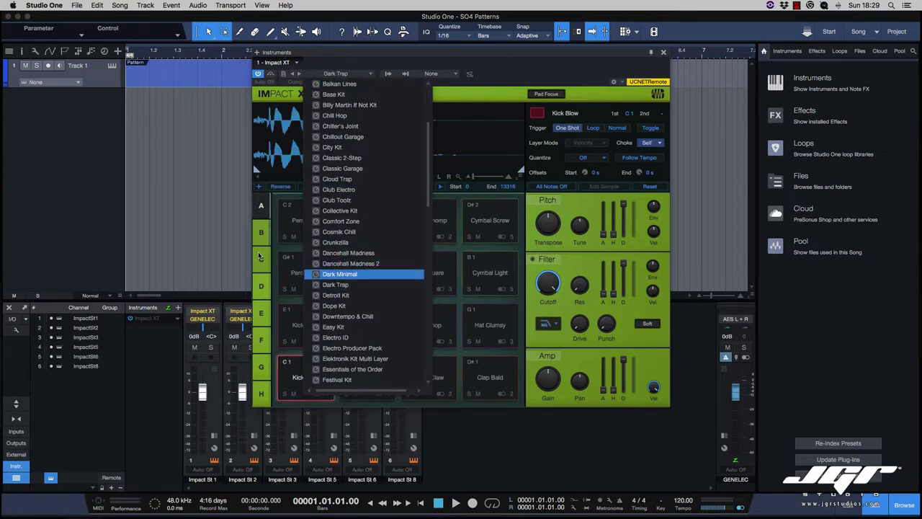
click(273, 208)
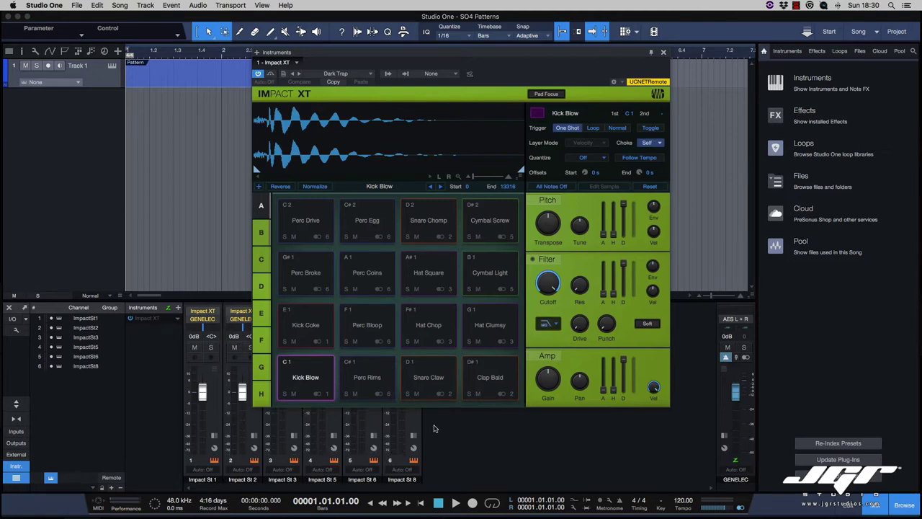
Step: Move Impact XT aside, audition the Perc Broke and Hat Chop pads, and view Hat Chop's output options and pad bank B
drag(331, 59, 510, 57)
click(480, 273)
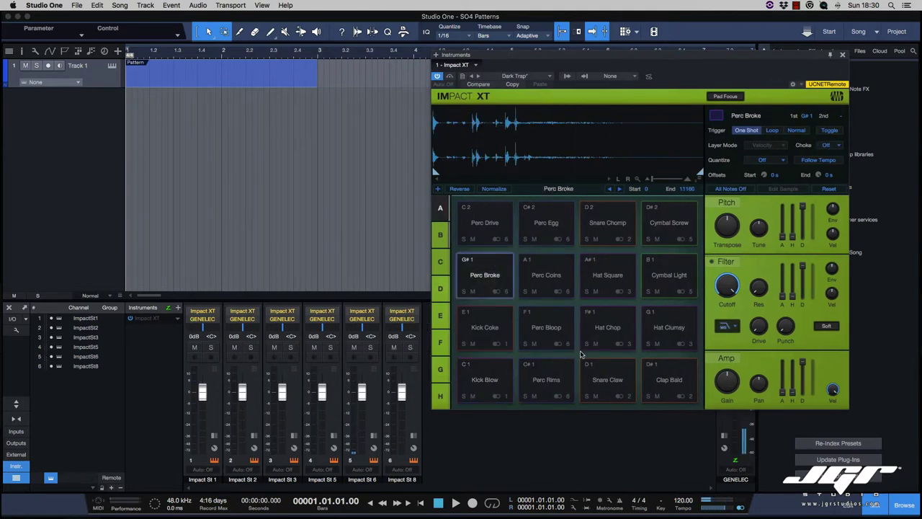
click(610, 326)
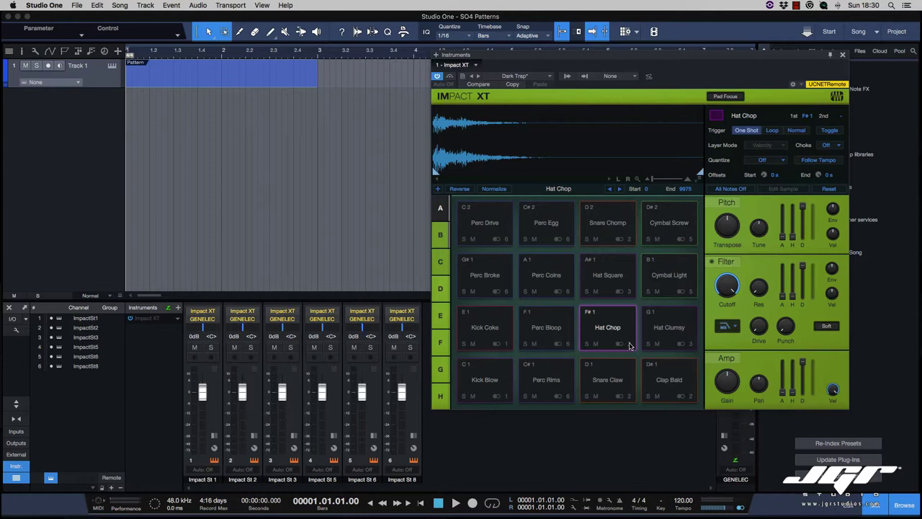
click(629, 345)
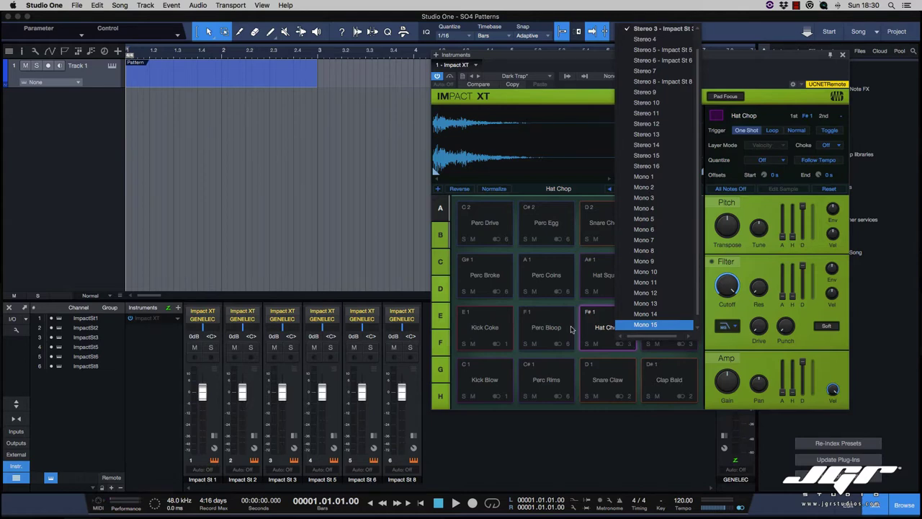
click(443, 239)
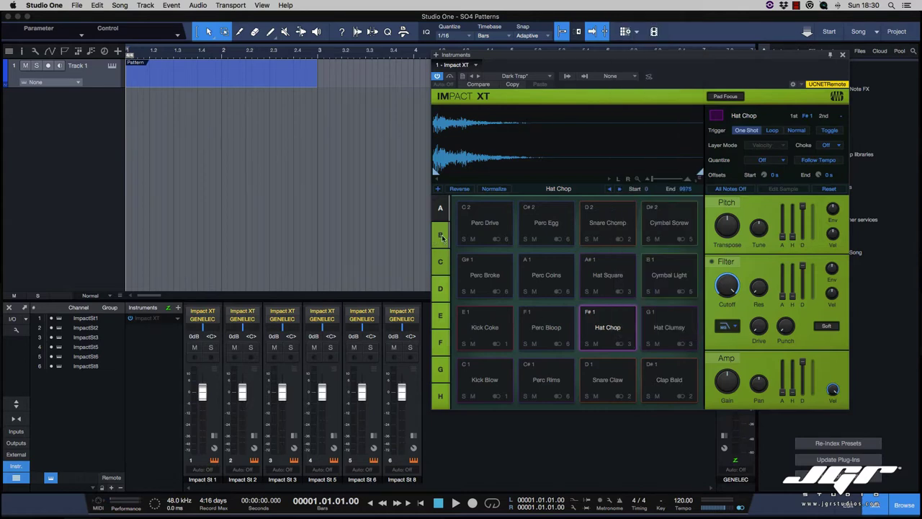
click(442, 237)
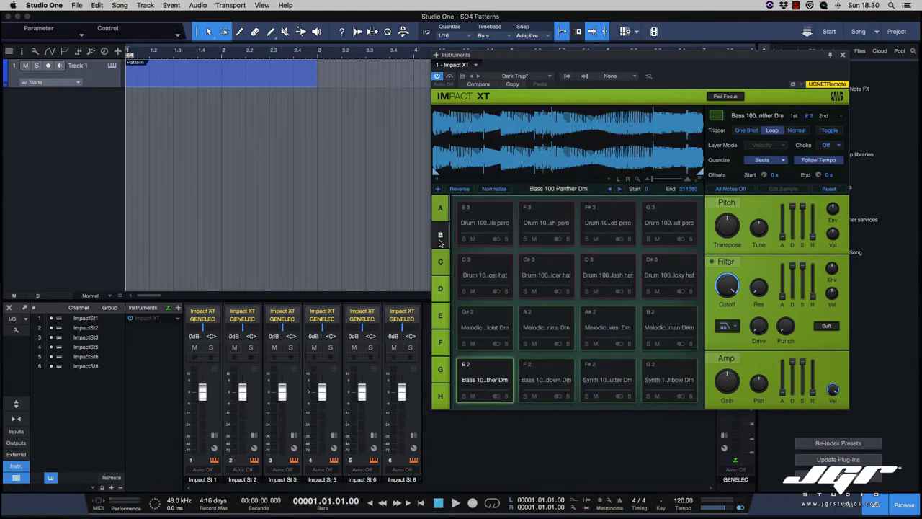
click(440, 208)
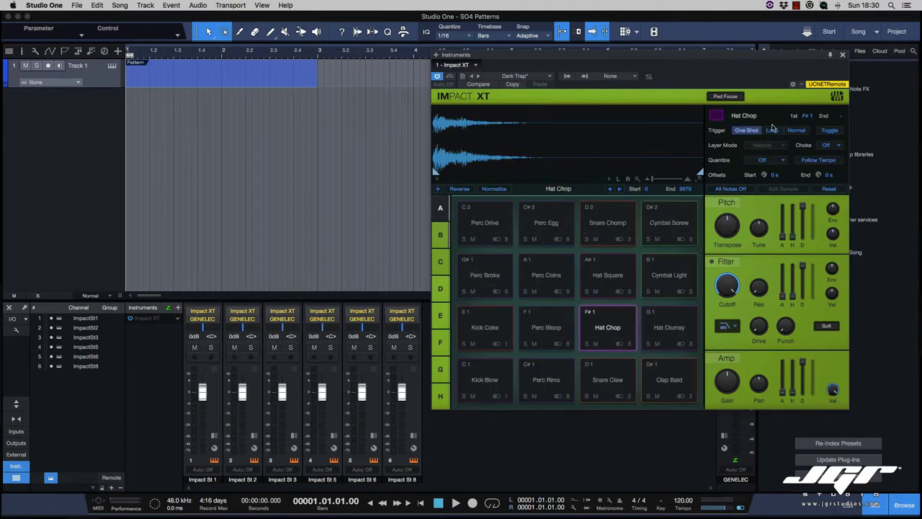
Step: Pin the Impact XT window so it stays open and open the pattern in the editor
click(832, 56)
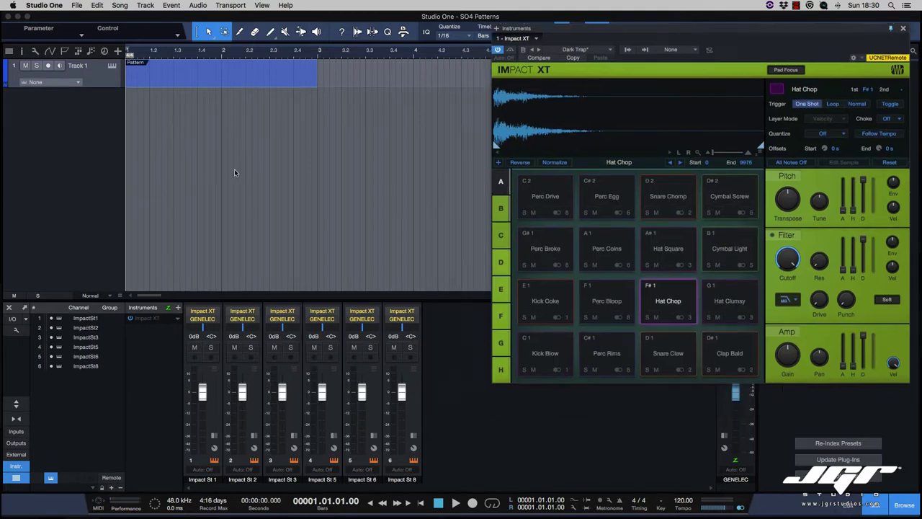
double_click(203, 83)
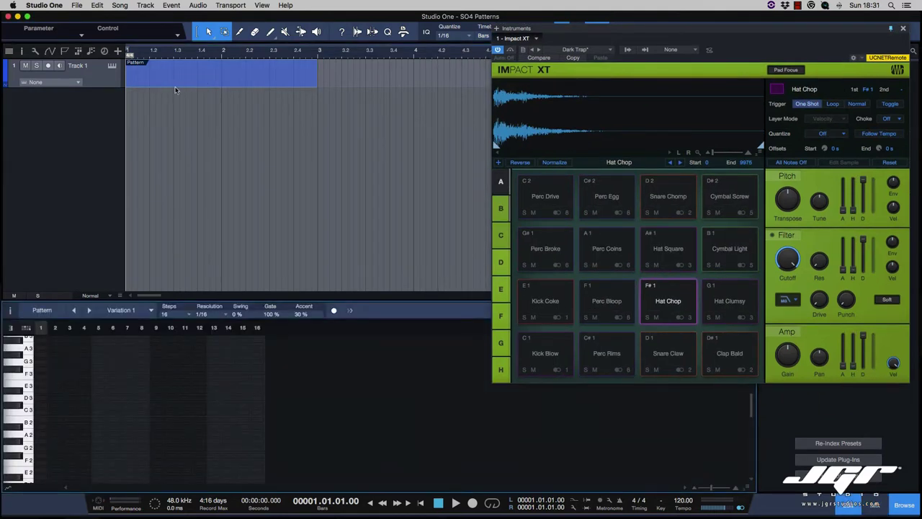
Step: Route Track 1's output to Impact XT and switch the pattern editor to the drum lane view
click(21, 52)
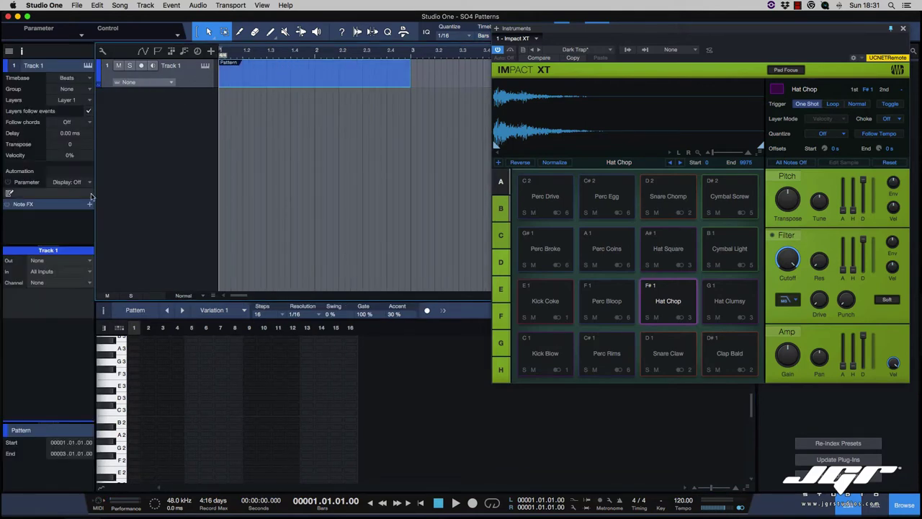
click(63, 261)
click(59, 282)
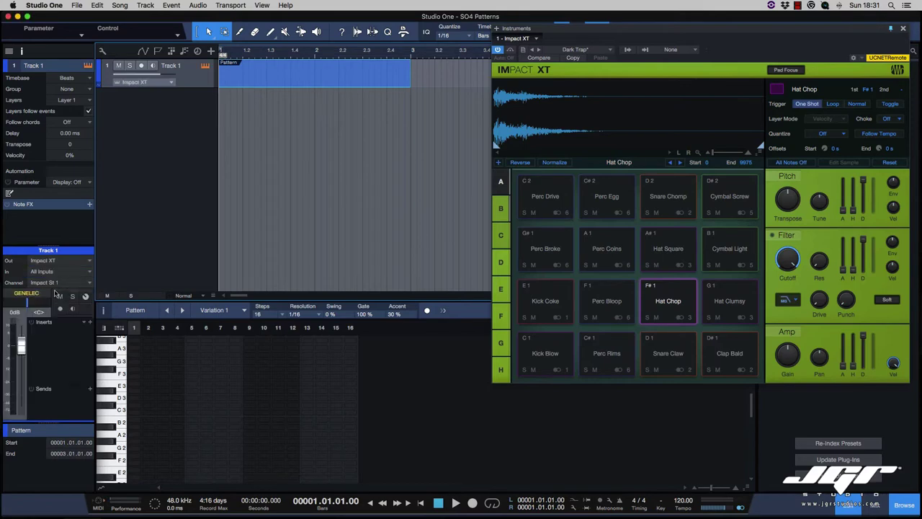
click(120, 328)
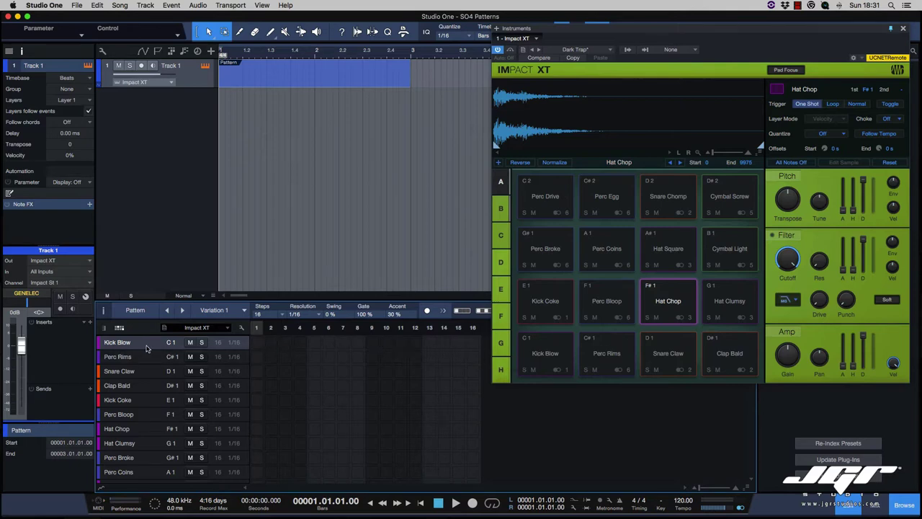
Step: Audition the Kick Blow and Kick Coke pads in Impact XT
click(542, 310)
click(555, 358)
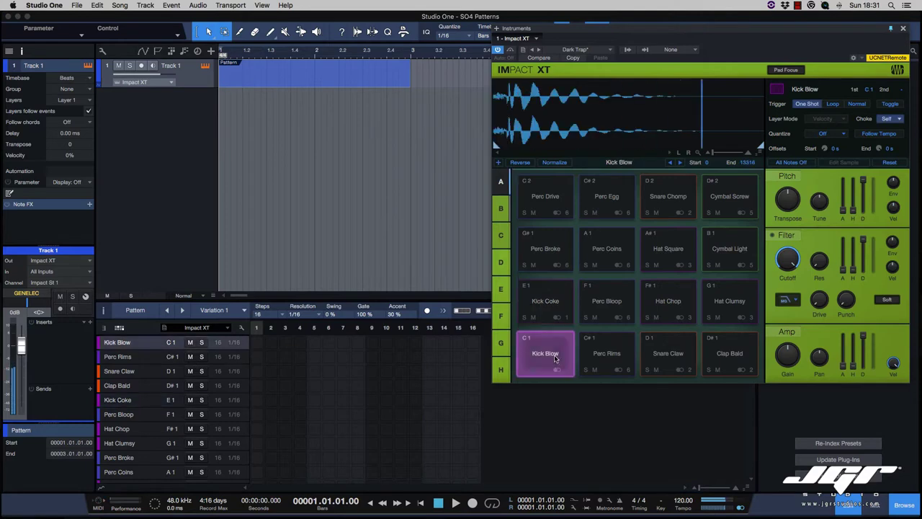
click(545, 306)
click(545, 306)
click(545, 306)
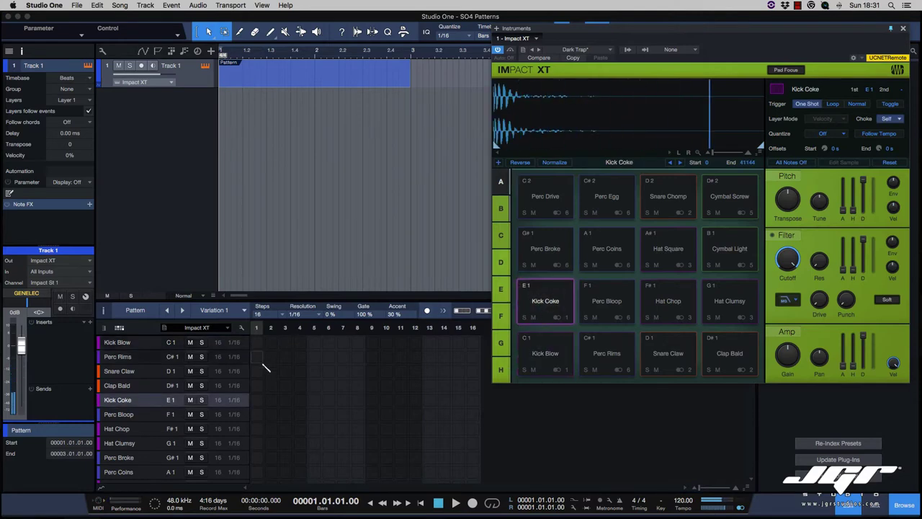
Step: Place Kick Coke hits on steps 1, 5, 9 and 13 of the pattern
click(256, 400)
click(314, 400)
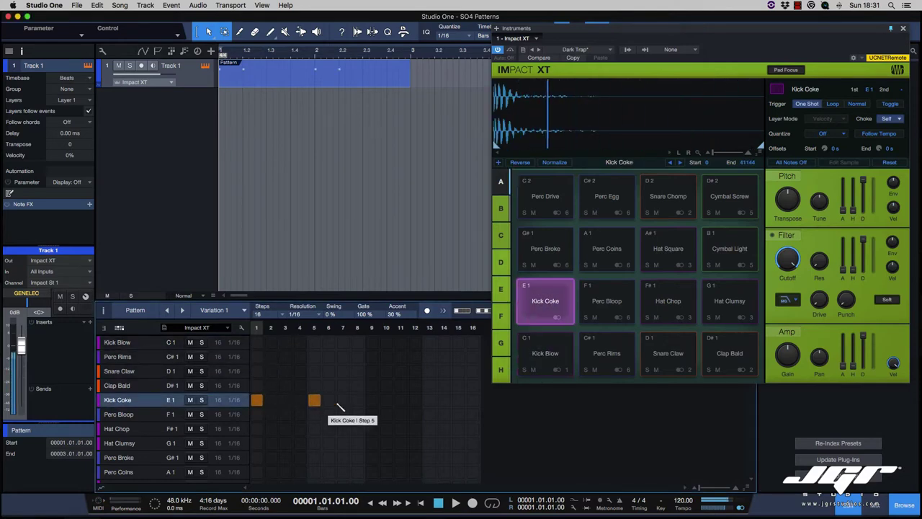
click(371, 400)
click(430, 400)
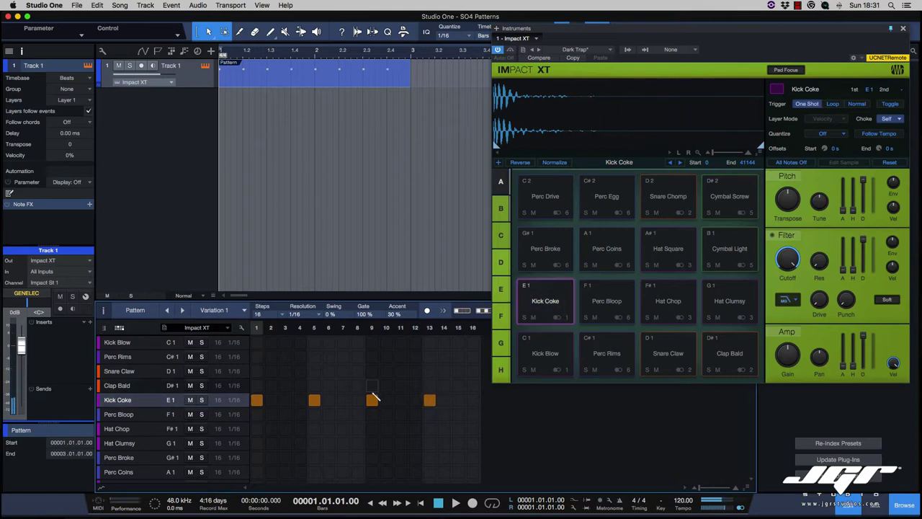
Step: Play back the kick pattern, move the Impact XT window aside and loop playback over the two-bar pattern
key(space)
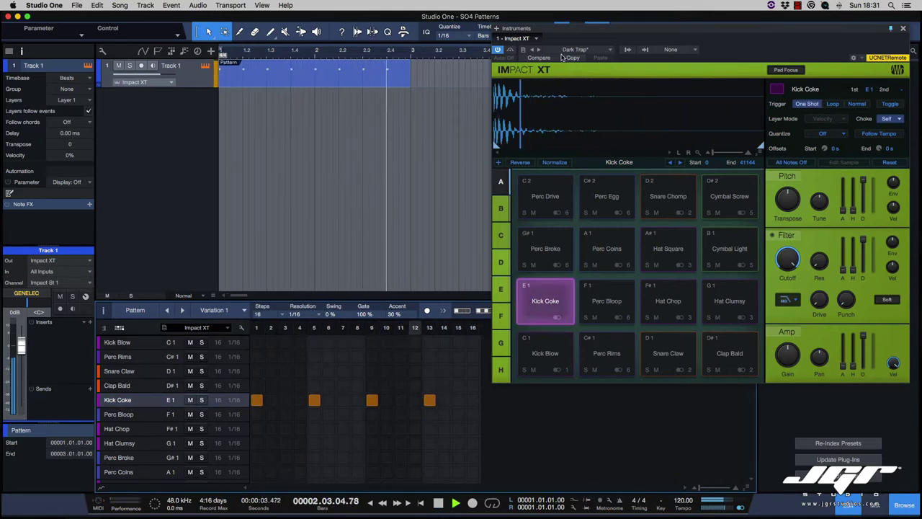
drag(562, 57, 653, 62)
key(space)
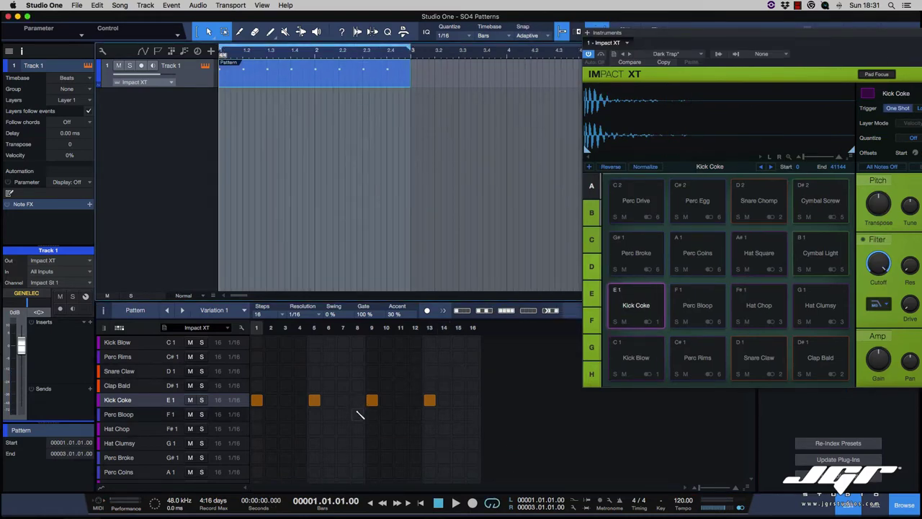
Step: Remove the Kick Coke hits on steps 5, 9 and 13 and add hits on steps 7 and 15
click(315, 399)
click(372, 400)
click(430, 399)
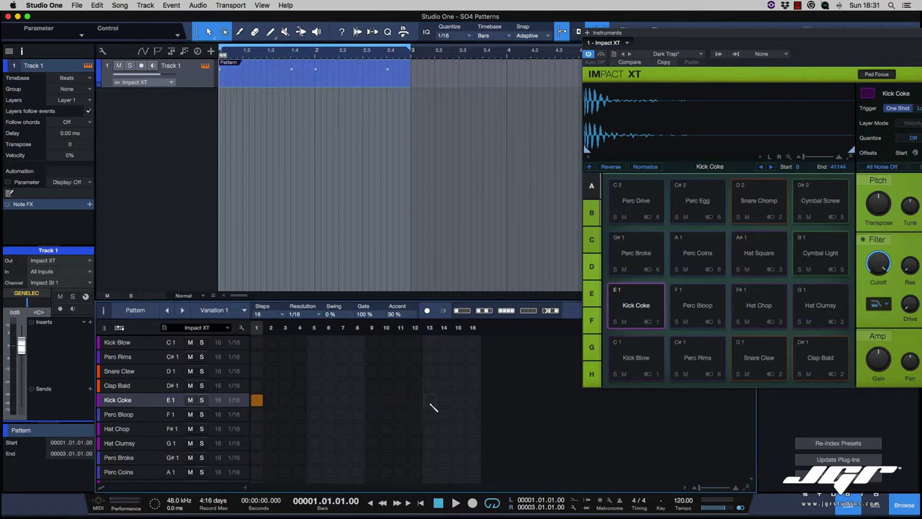
key(space)
click(343, 400)
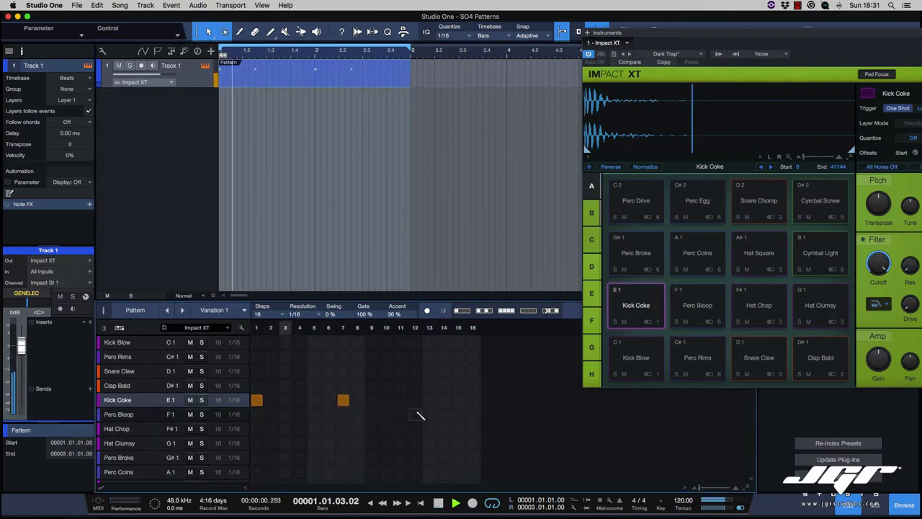
click(458, 400)
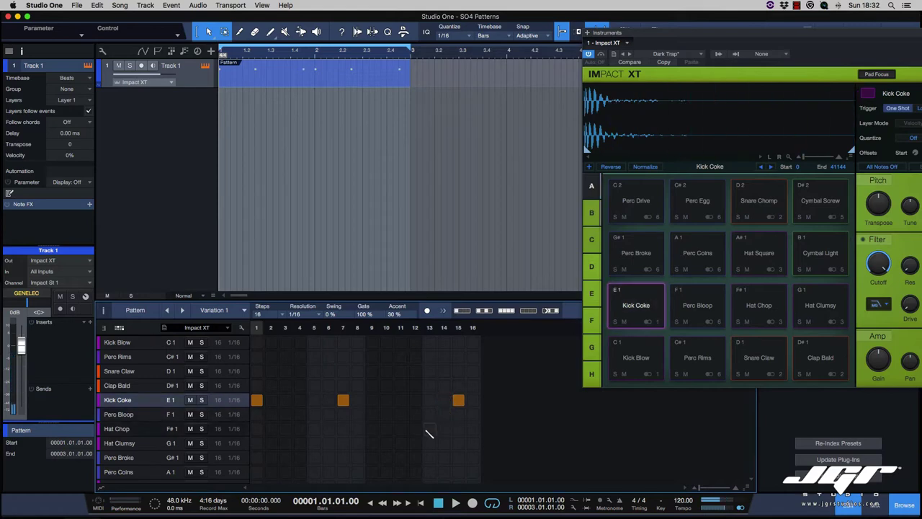
Step: Start looped playback and add Clap Bald hits on steps 5 and 13
key(space)
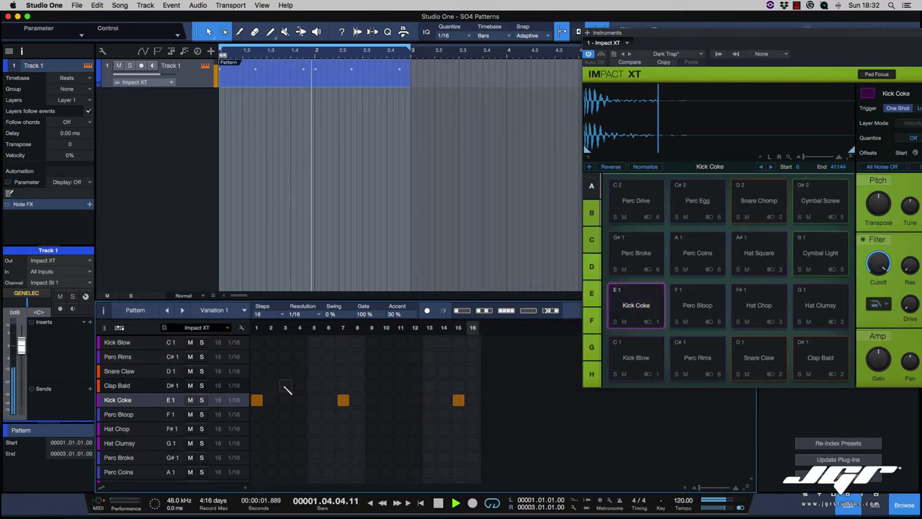
click(314, 385)
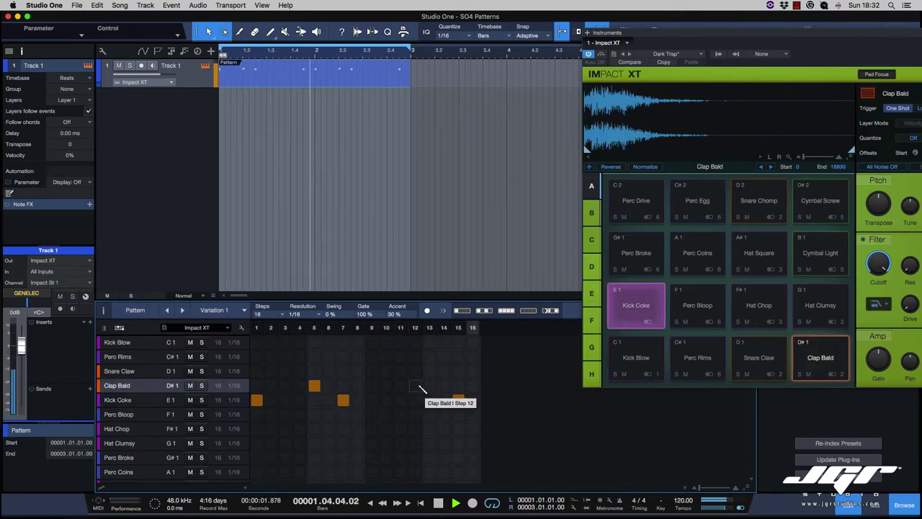
click(430, 385)
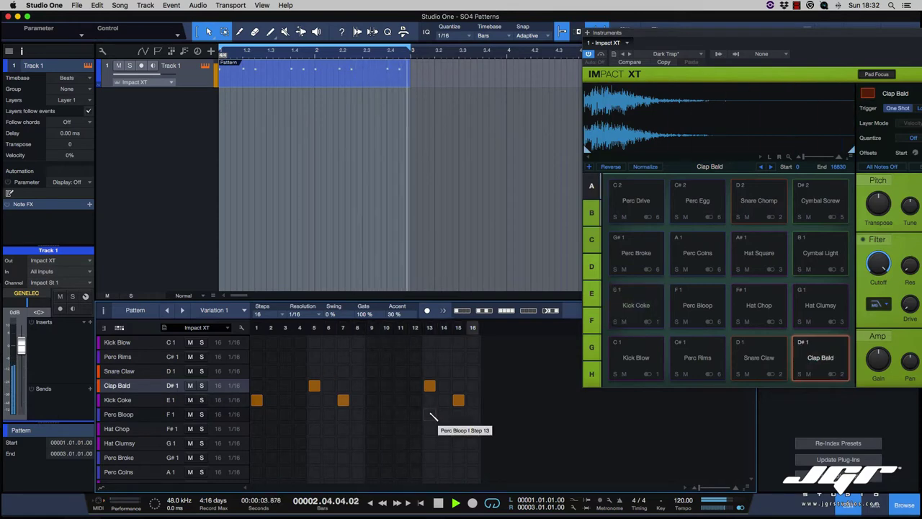
Step: Fill all 16 steps with Hat Chop hits and draw varying velocities between 25 and 65 for them
click(313, 385)
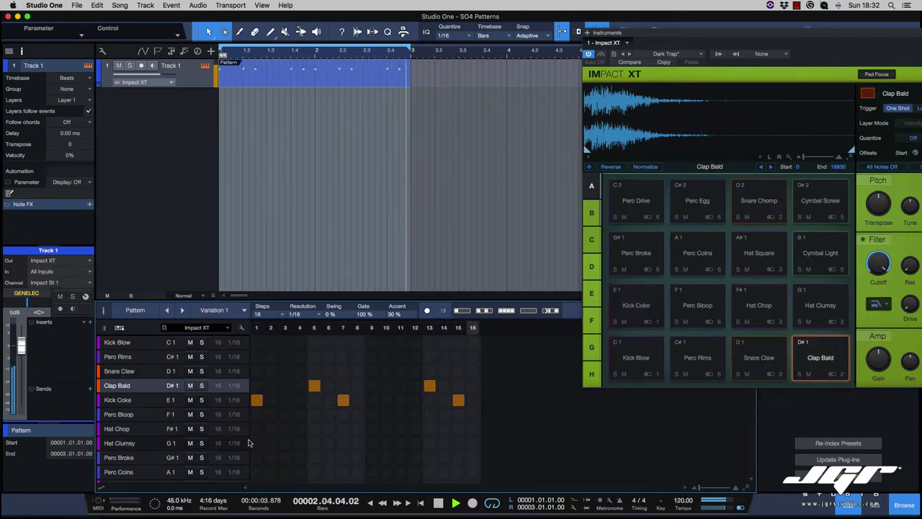
drag(261, 432, 473, 432)
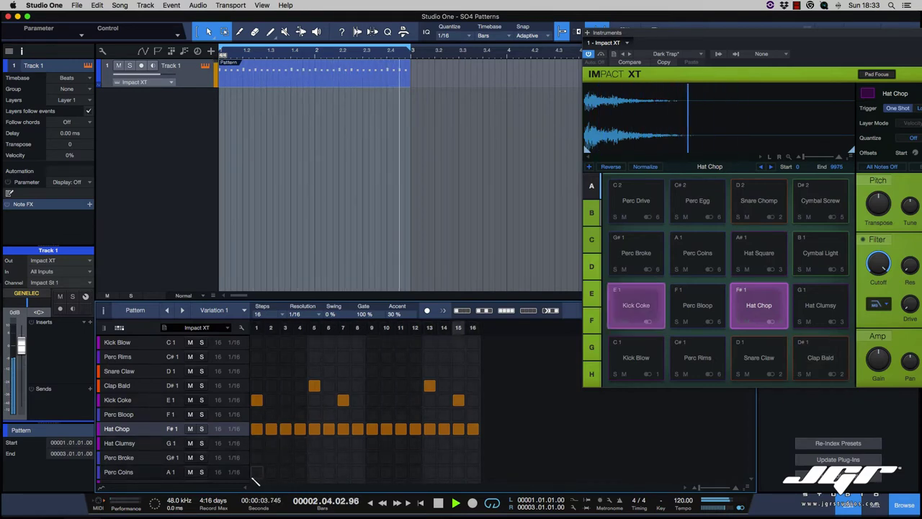
click(102, 488)
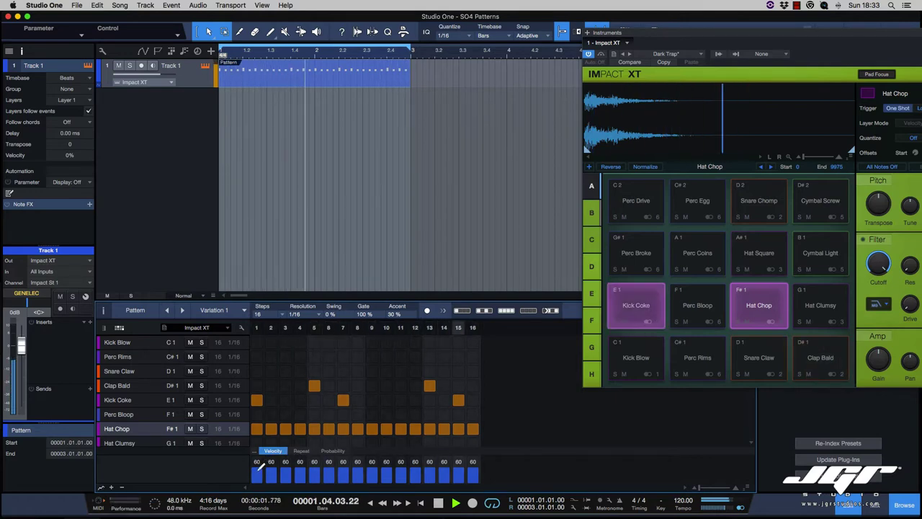
drag(255, 465, 374, 470)
drag(389, 465, 474, 473)
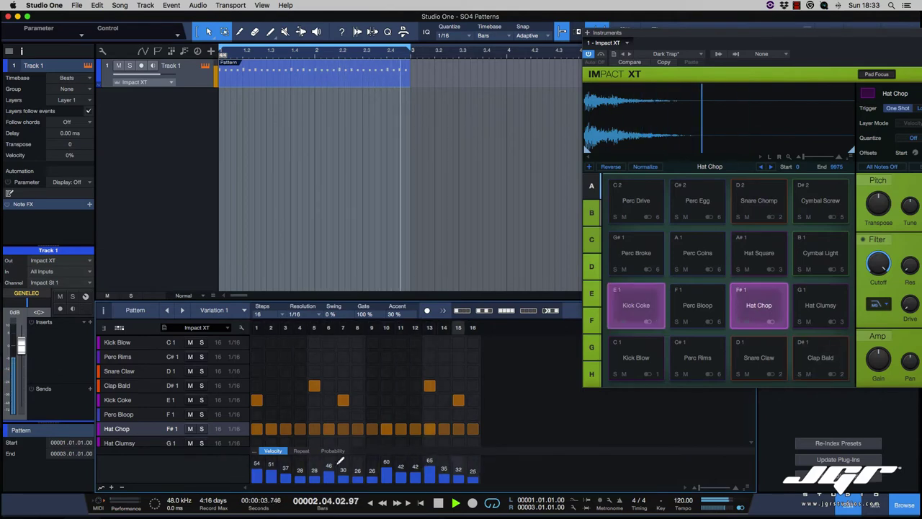
Step: Set the Hat Chop repeats to 2 on step 9 and 3 on step 14
click(303, 451)
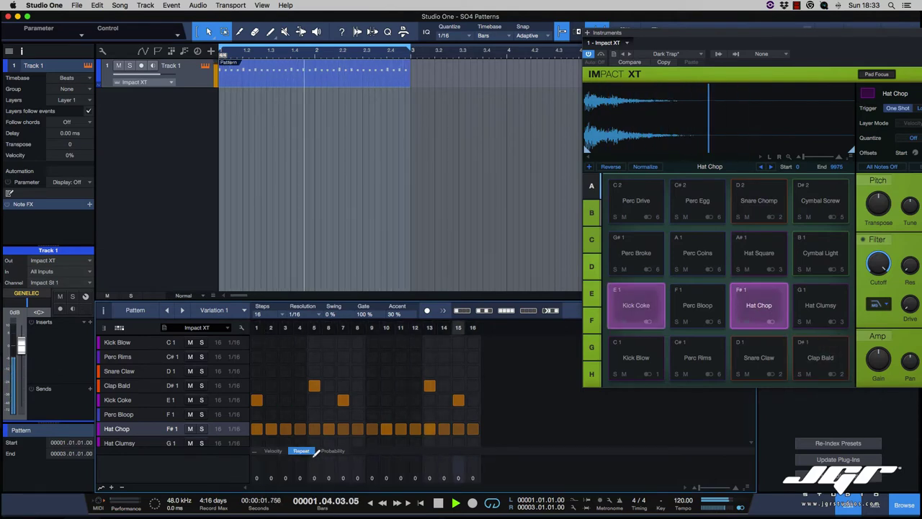
click(373, 474)
click(372, 478)
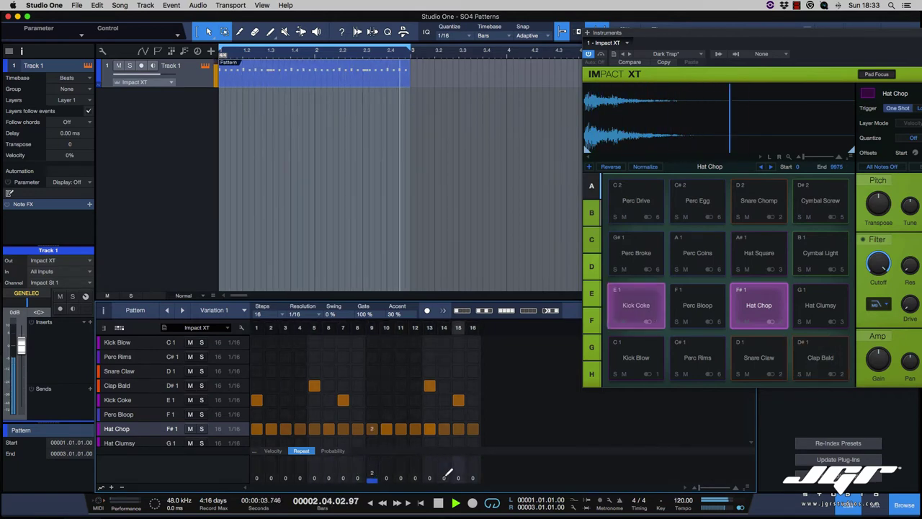
click(444, 475)
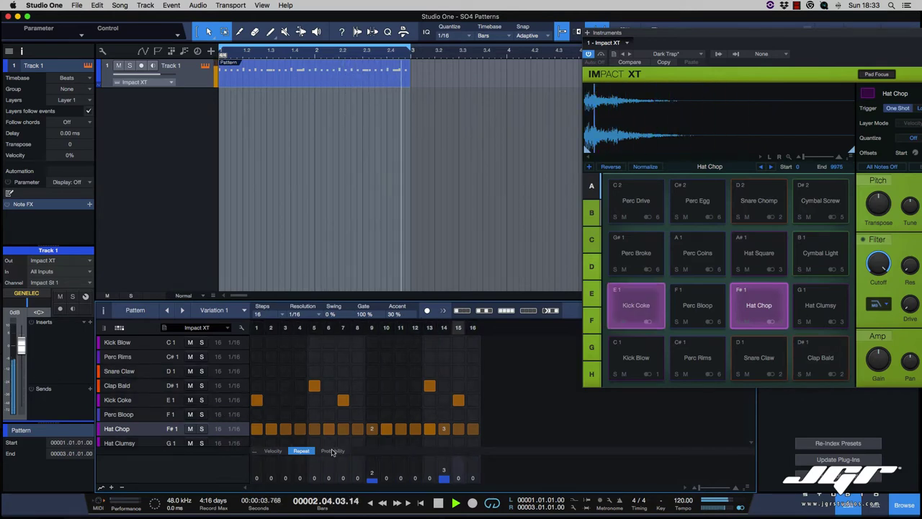
Step: Add Perc Rims hits on steps 3, 11 and 15
click(143, 358)
click(130, 358)
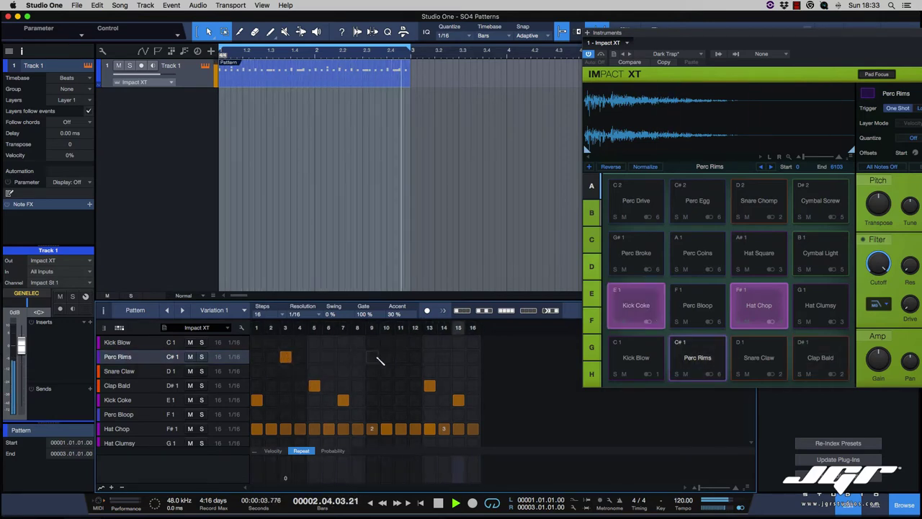
click(401, 357)
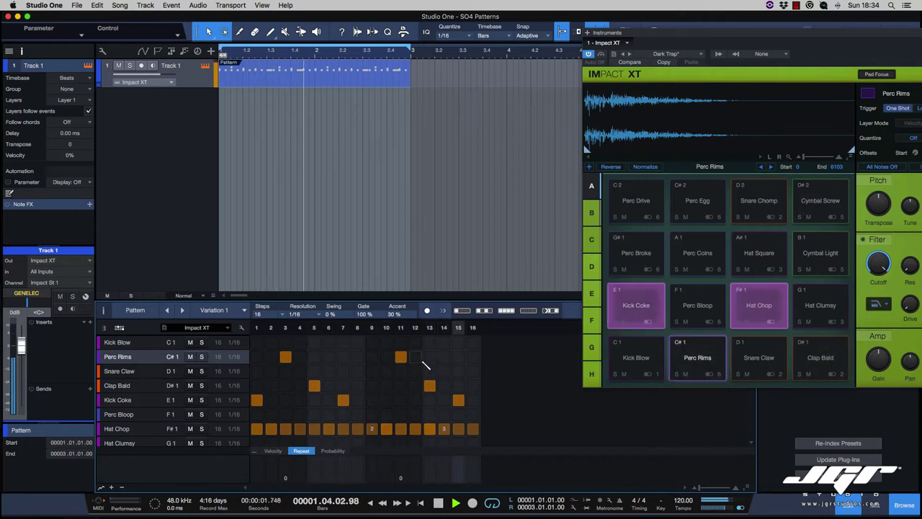
click(458, 357)
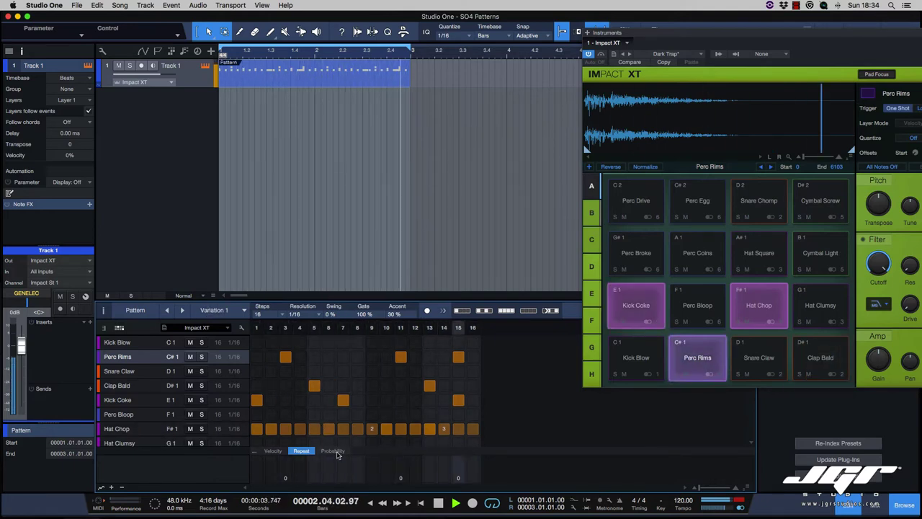
Step: Lower Hat Chop probability to 77, 47, 54, 75, 51, 82 and 37% on steps 2, 3, 6, 10, 12, 13 and 15, and play the pattern
click(333, 451)
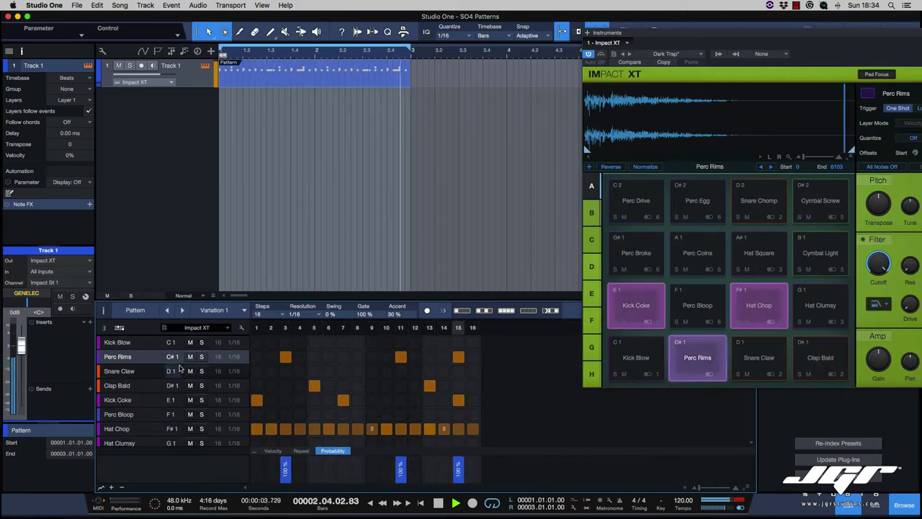
click(119, 428)
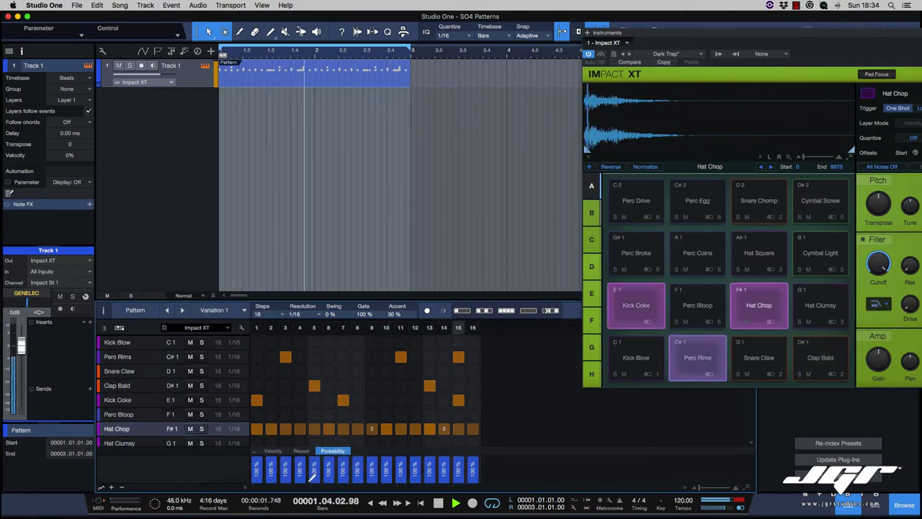
key(space)
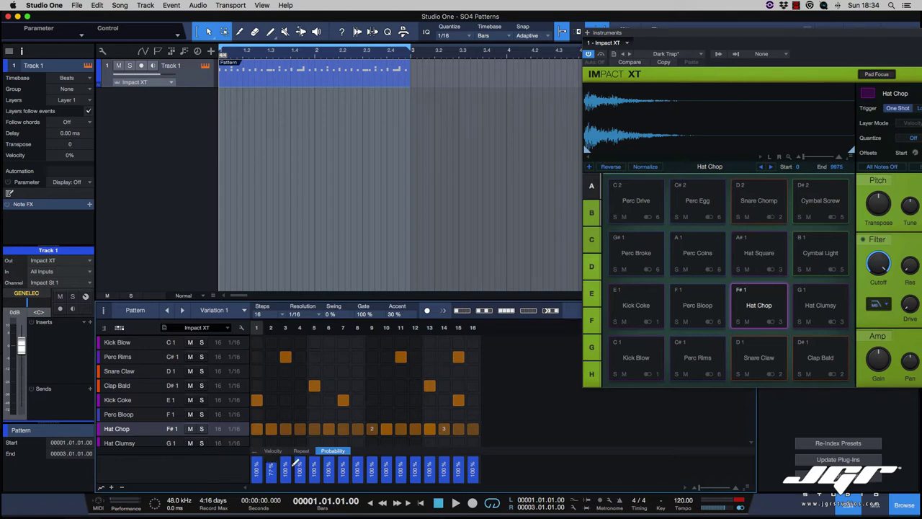
key(space)
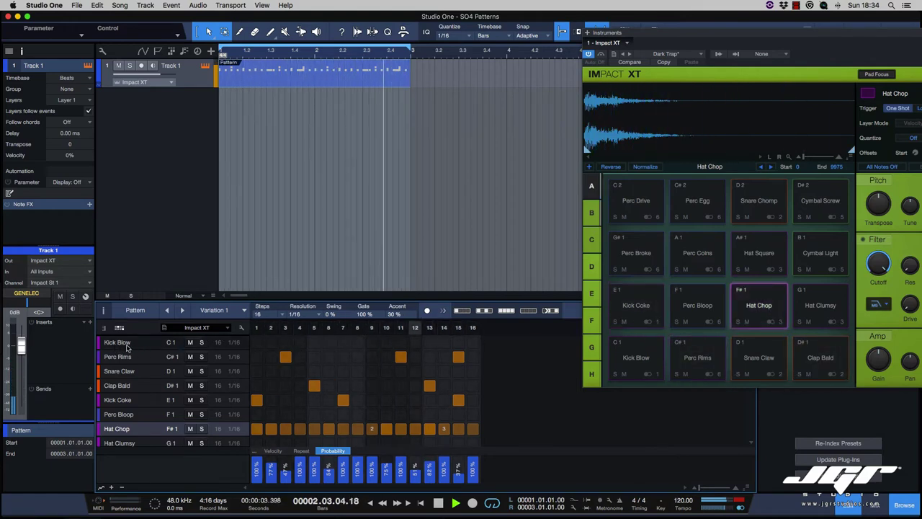
Step: Give Kick Blow a 1/8 resolution with hits at steps 1 and 9, setting their probabilities to 56% and 81%
click(234, 342)
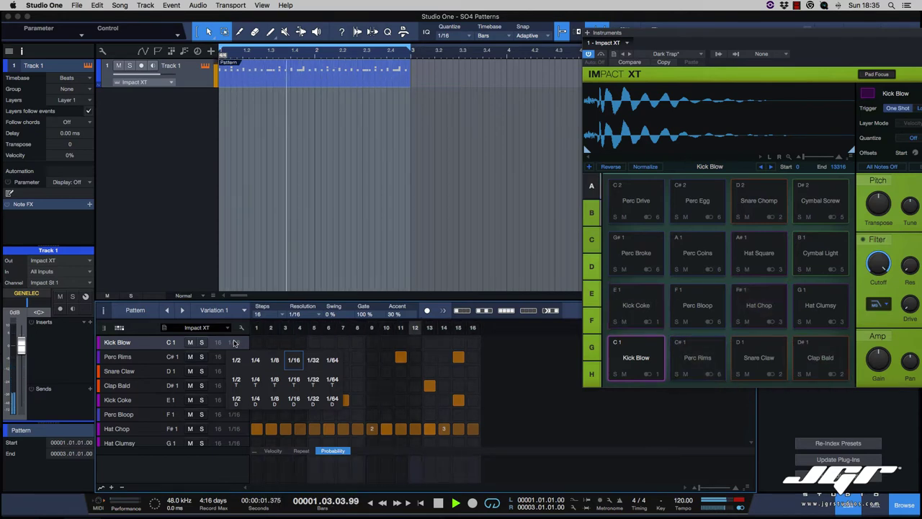
click(273, 361)
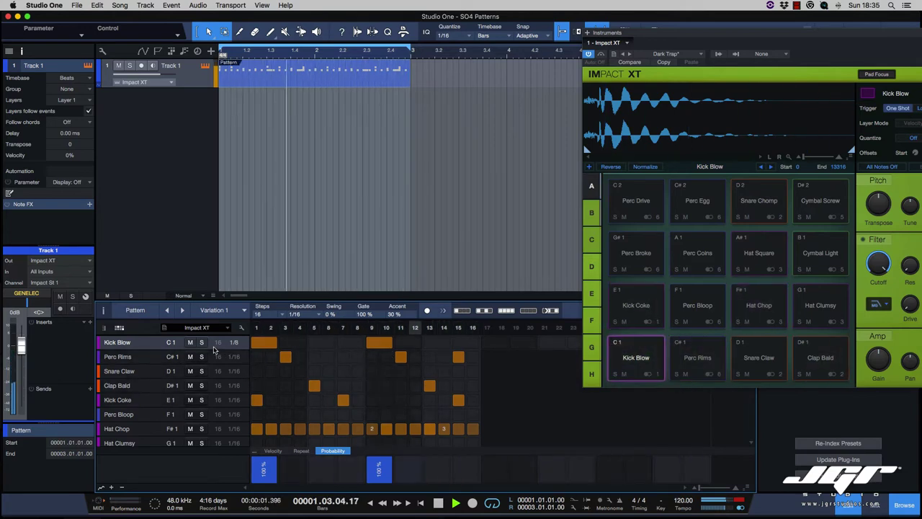
click(273, 467)
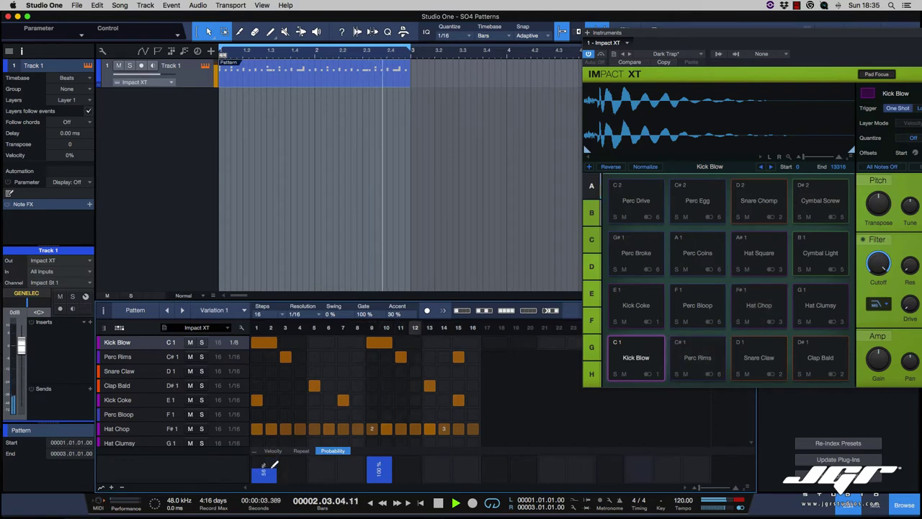
click(379, 462)
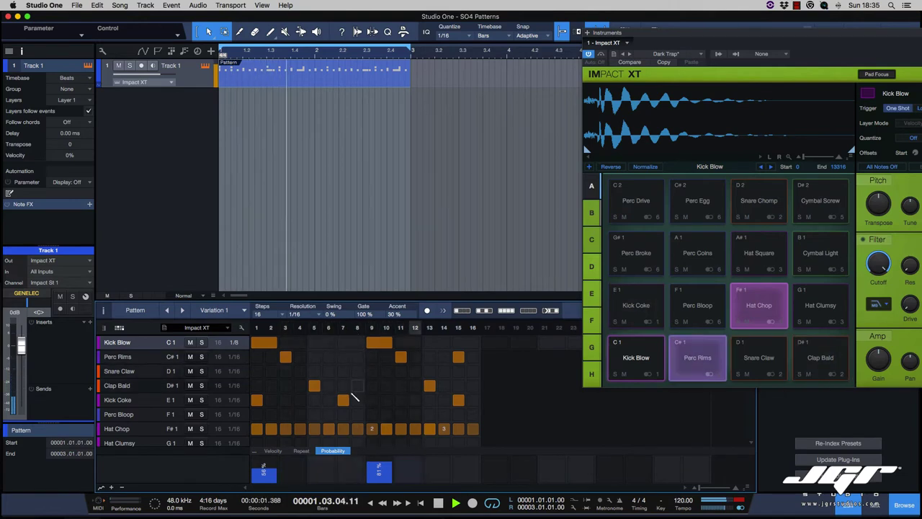
Step: Set the pattern's swing to 12% and play it back
key(space)
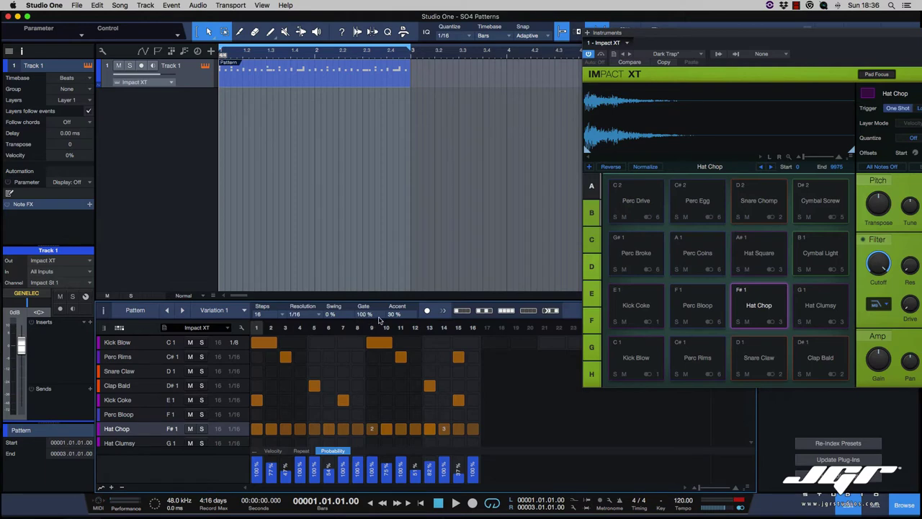
key(space)
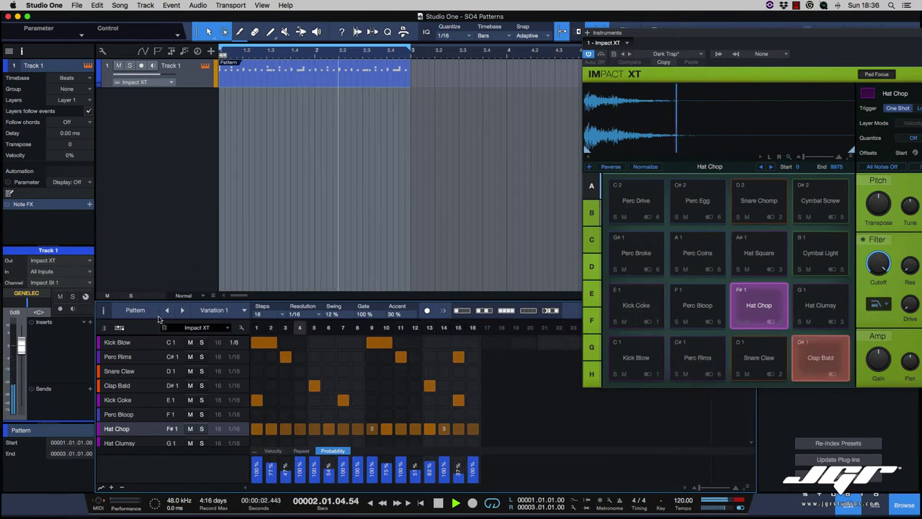
key(space)
Step: Show the pattern's variations list and duplicate Variation 1 as Variation 2
click(229, 310)
click(105, 313)
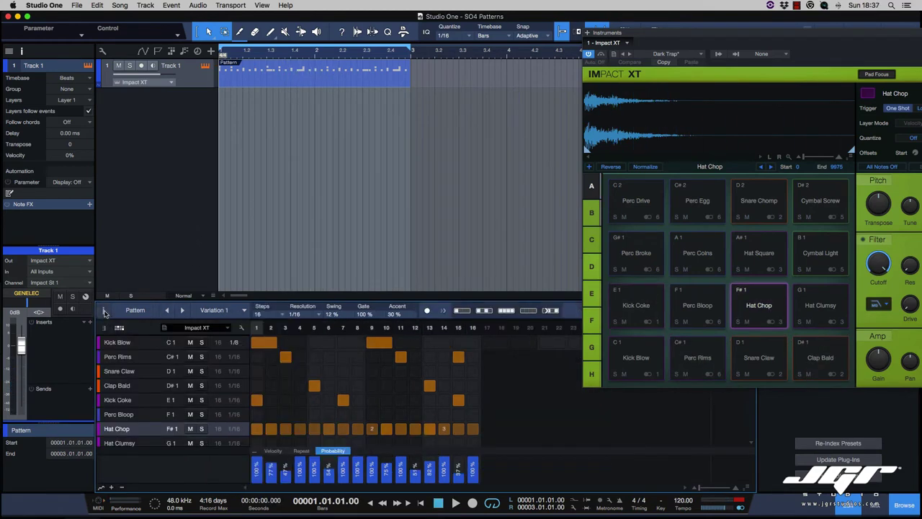
click(104, 311)
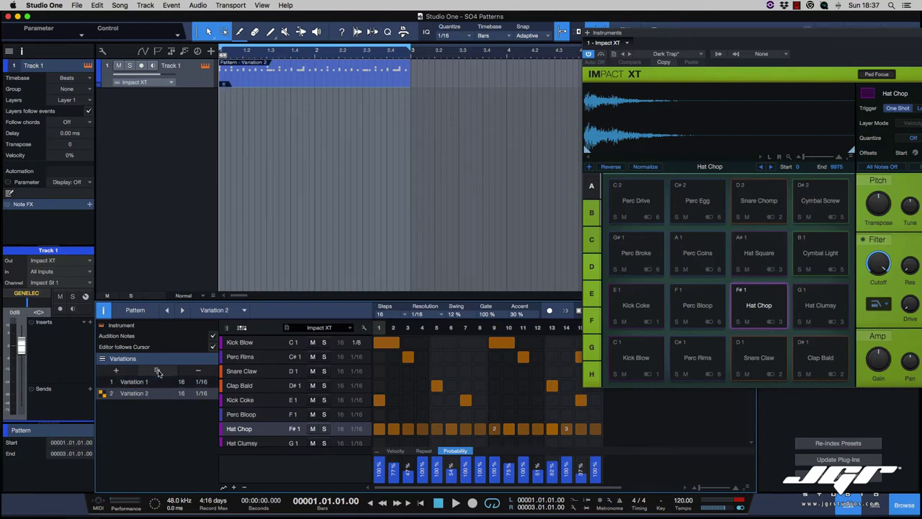
Step: In Variation 2, remove all Kick Coke hits, the first Kick Blow hit and the Perc Rims hit on step 3
scroll(390, 386, down, 2)
scroll(390, 386, up, 2)
click(394, 344)
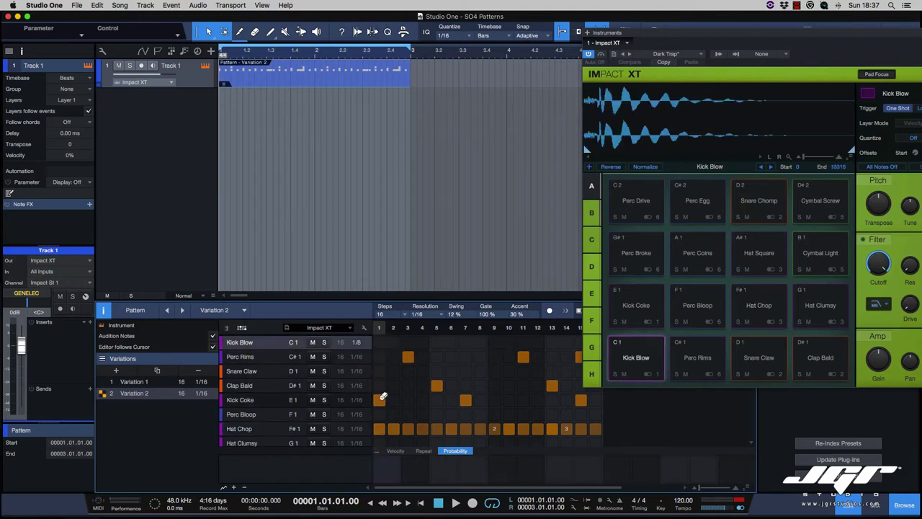
click(379, 400)
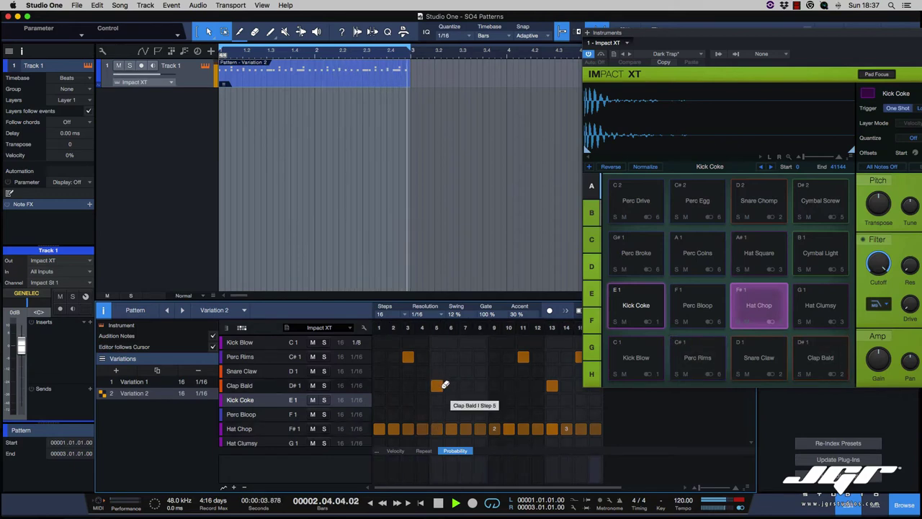
click(408, 356)
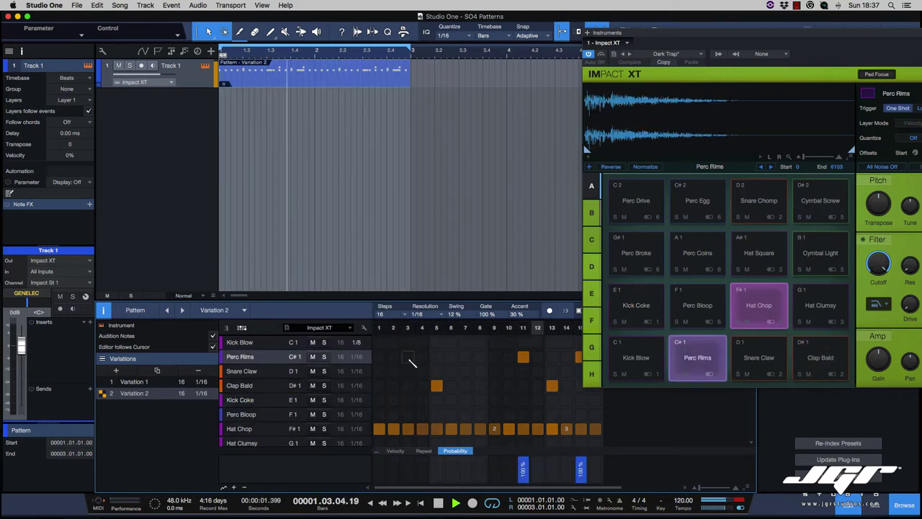
click(505, 343)
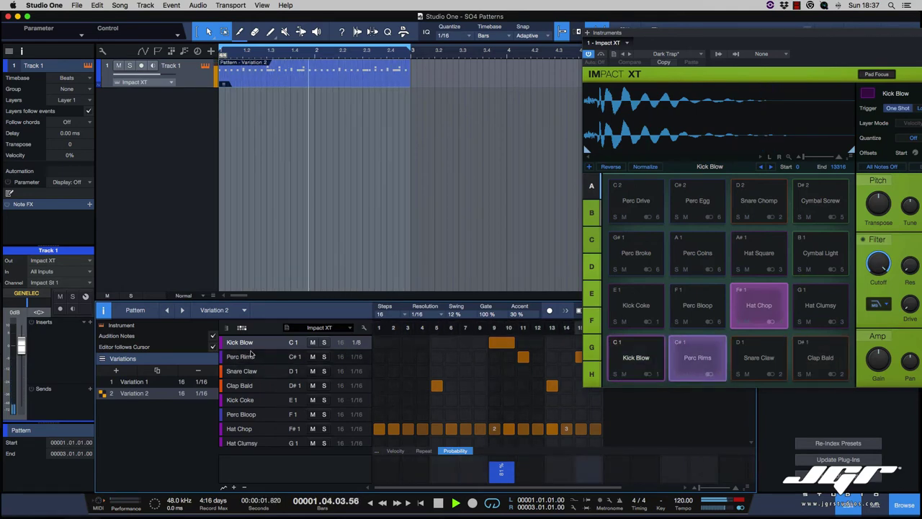
Step: In a duplicate named Variation 3, add Kick Blow on step 1 and remove Hat Chop hits from steps 2–4, 7, 8, 10, 11 and 15
key(space)
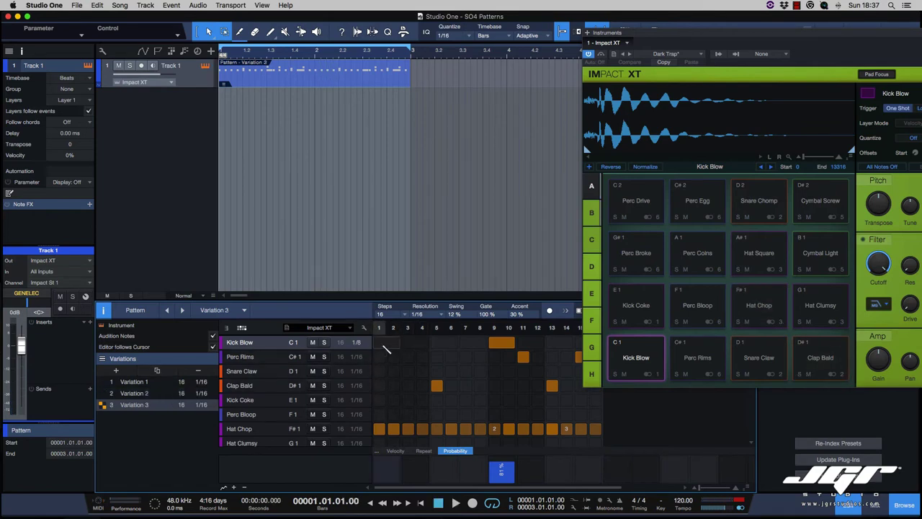
click(395, 428)
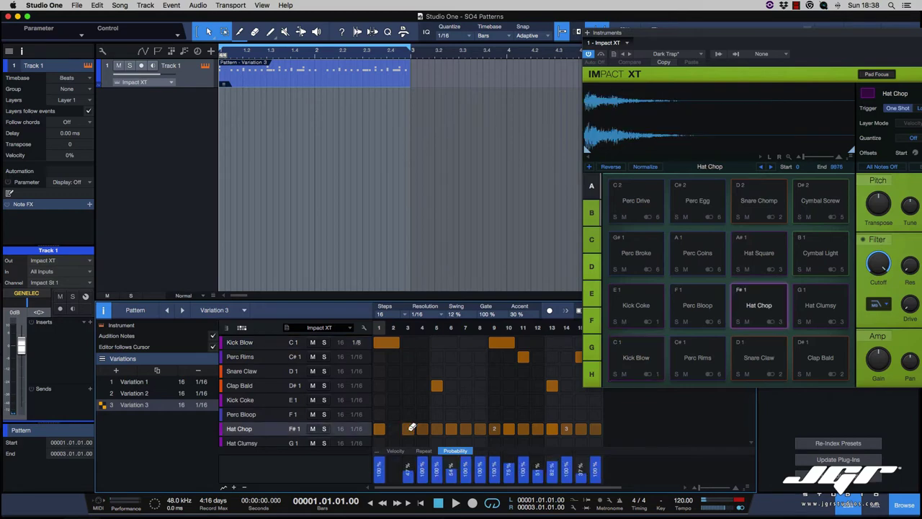
key(space)
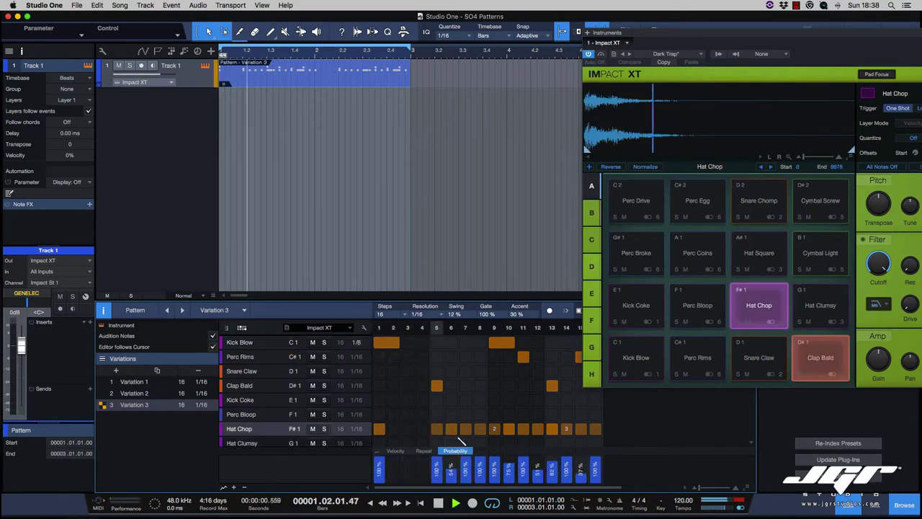
click(466, 429)
click(483, 428)
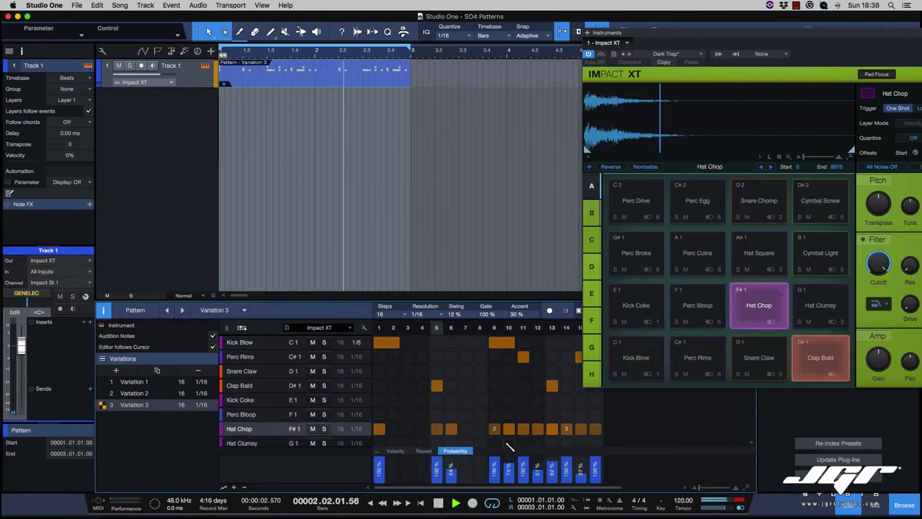
click(525, 428)
click(508, 428)
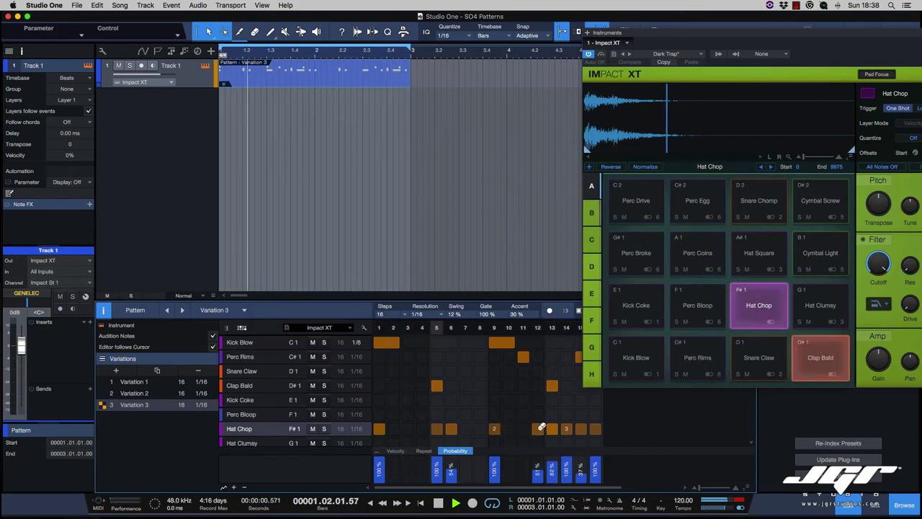
click(585, 427)
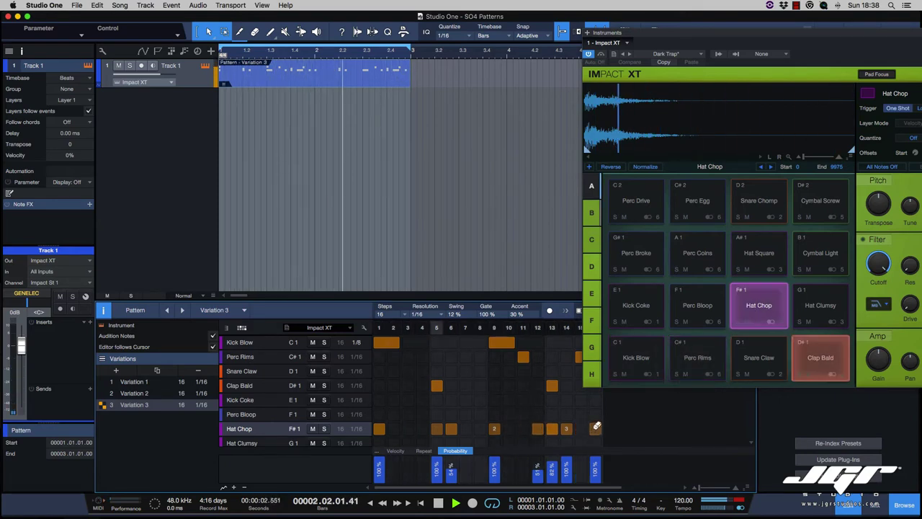
Step: Add Kick Coke hits on steps 1 and 7 of Variation 3 and stop playback
click(380, 399)
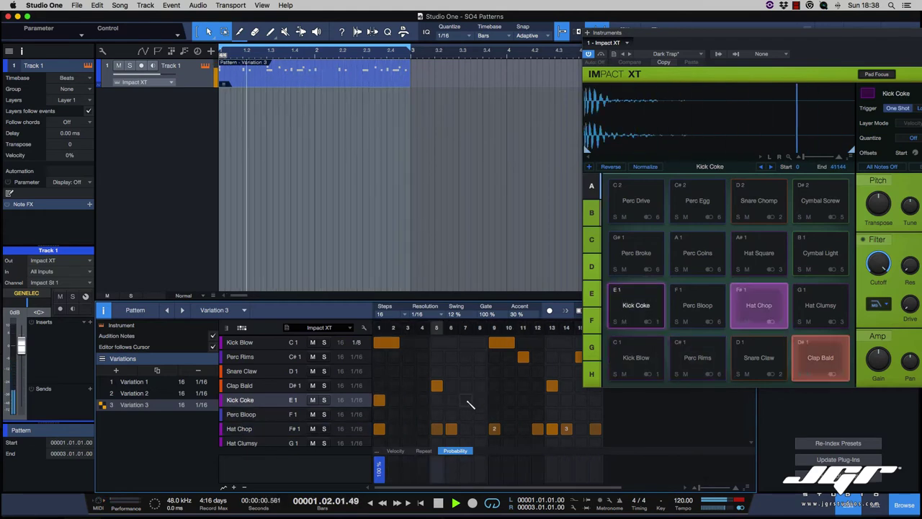
click(467, 400)
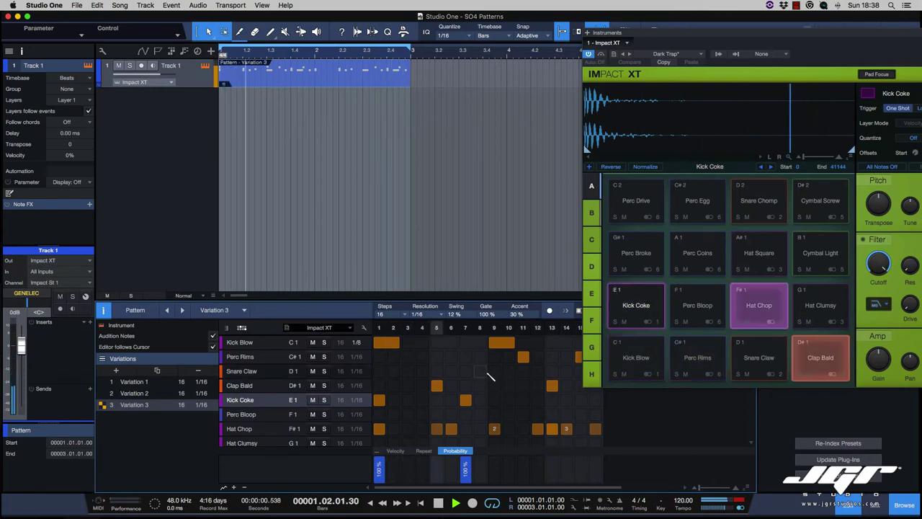
key(space)
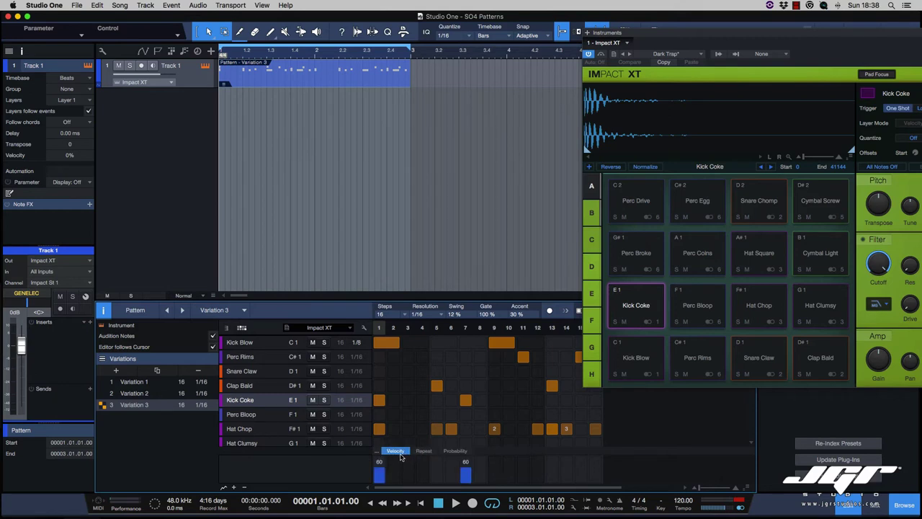
Step: Show the probability values for the Kick Coke steps and close the Automation dialog
click(455, 451)
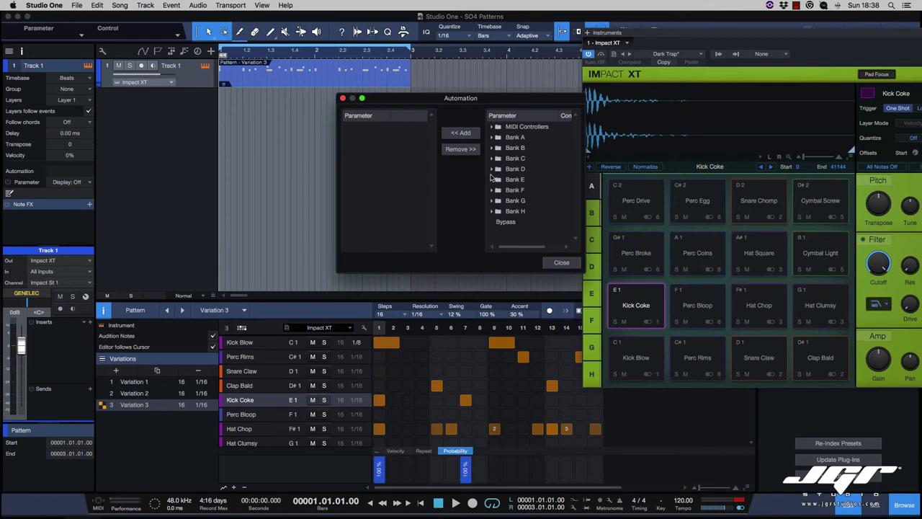
click(561, 262)
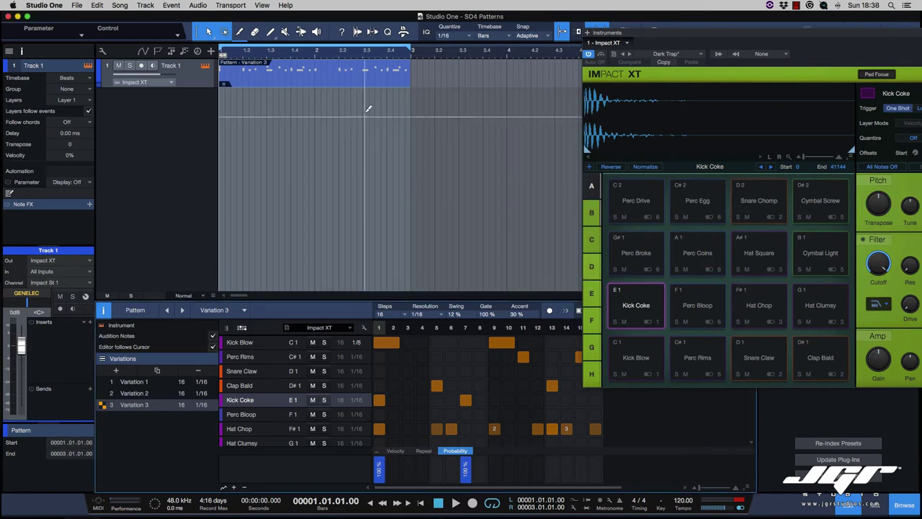
Step: Place two more copies of the drum pattern end to end, using Variation 1 for the first and Variation 2 for the third
key(w)
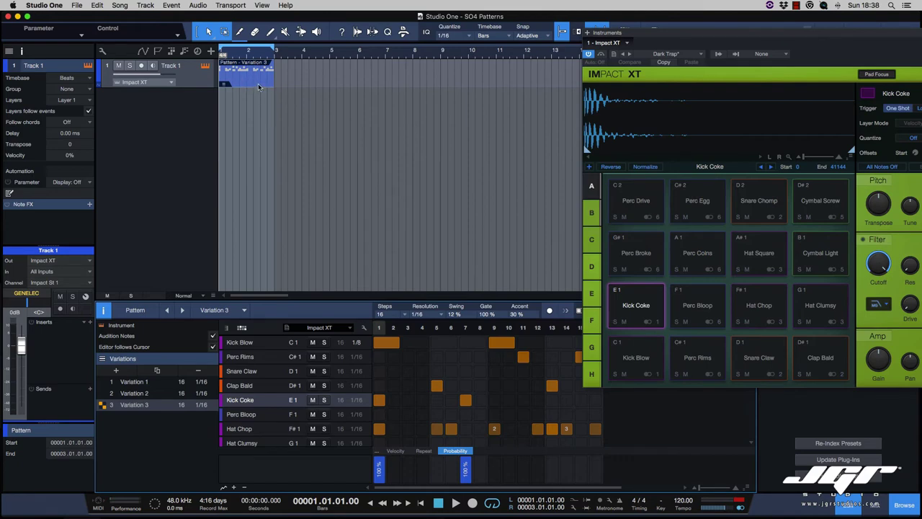
drag(252, 84, 363, 81)
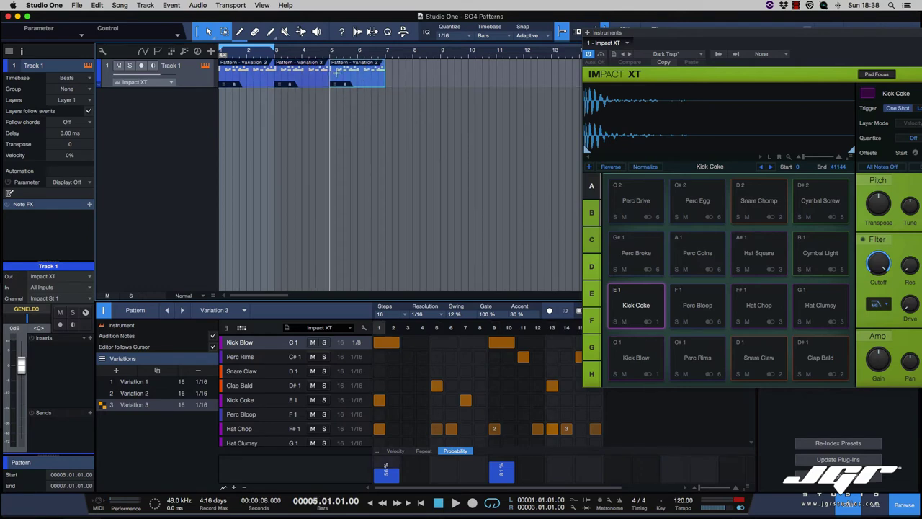
click(254, 85)
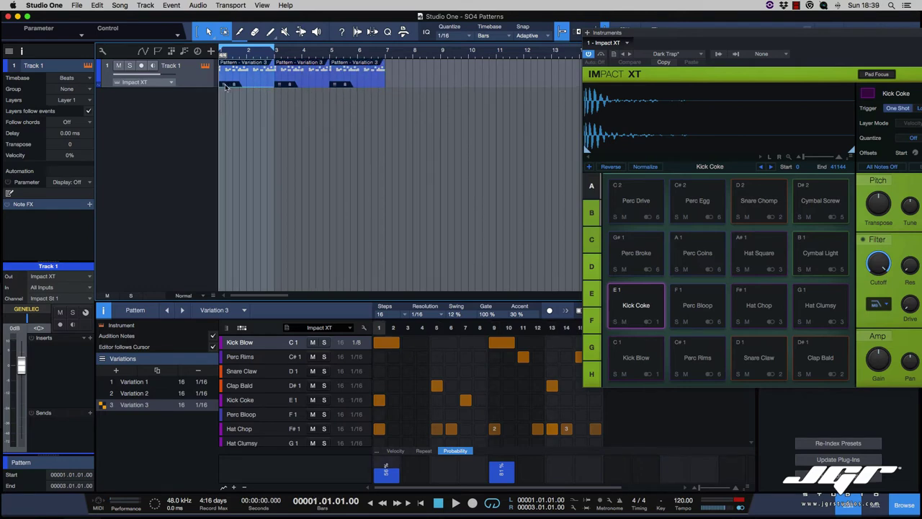
click(225, 85)
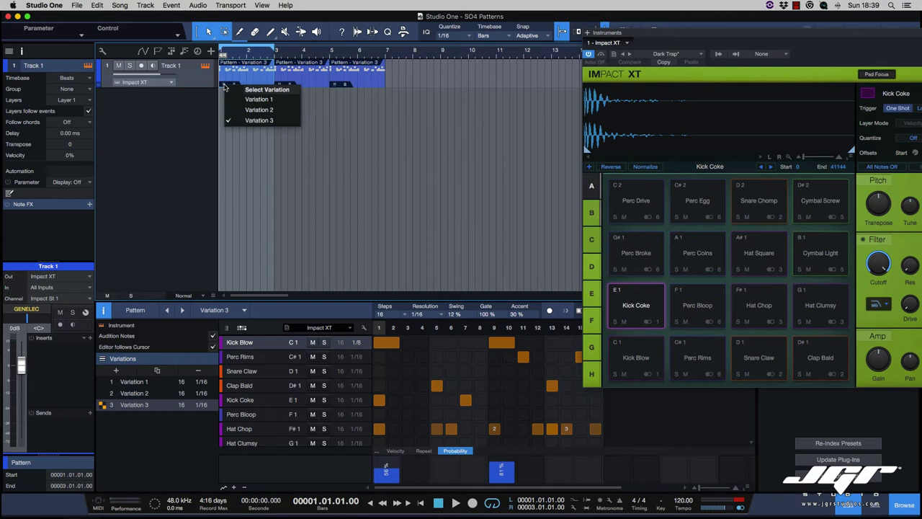
click(234, 99)
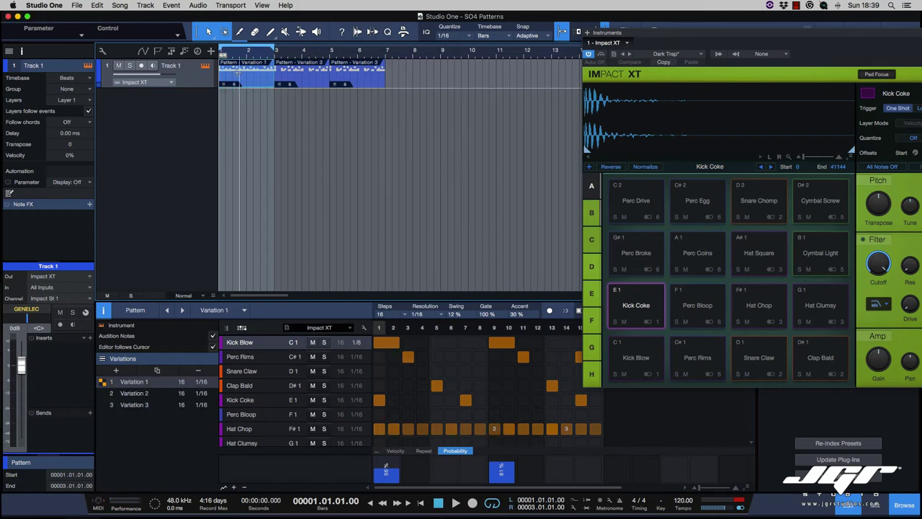
click(280, 86)
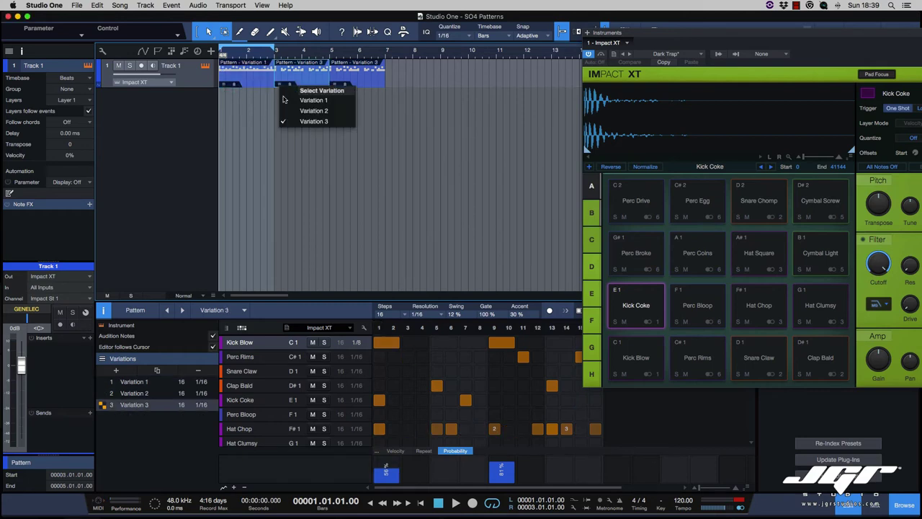
click(334, 86)
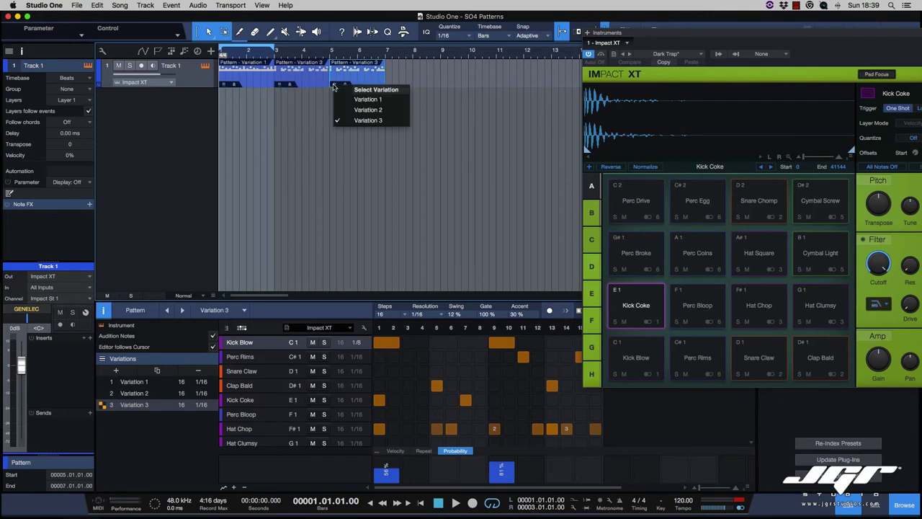
click(360, 110)
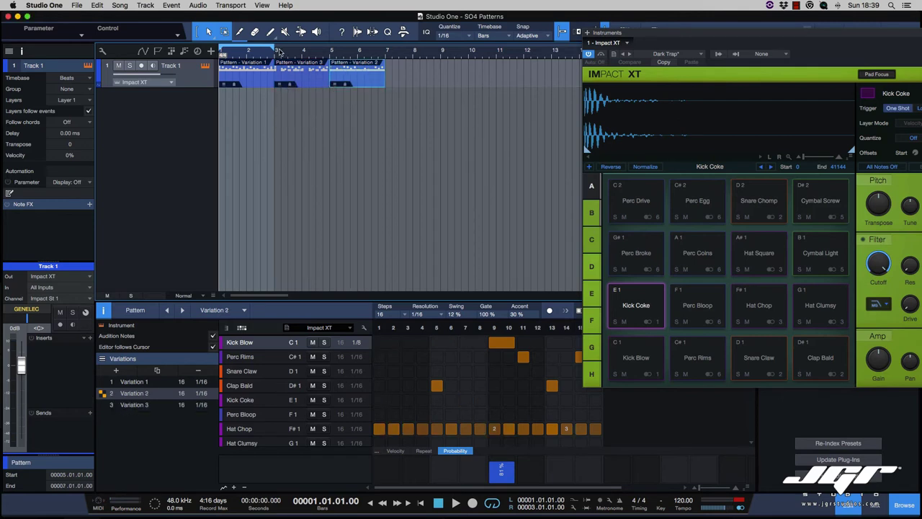
Step: Extend the loop range over all three drum patterns, bars 1 to 7, and play them back, then stop playback
key(p)
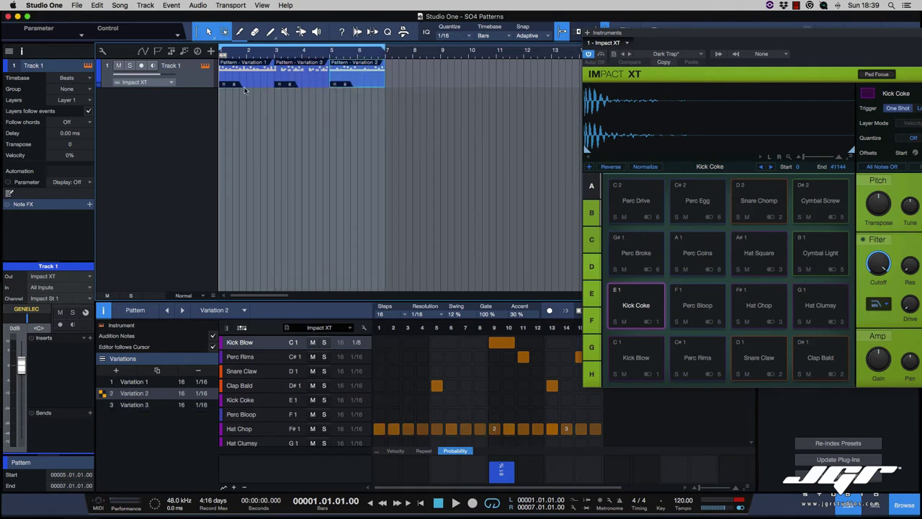
click(261, 81)
key(space)
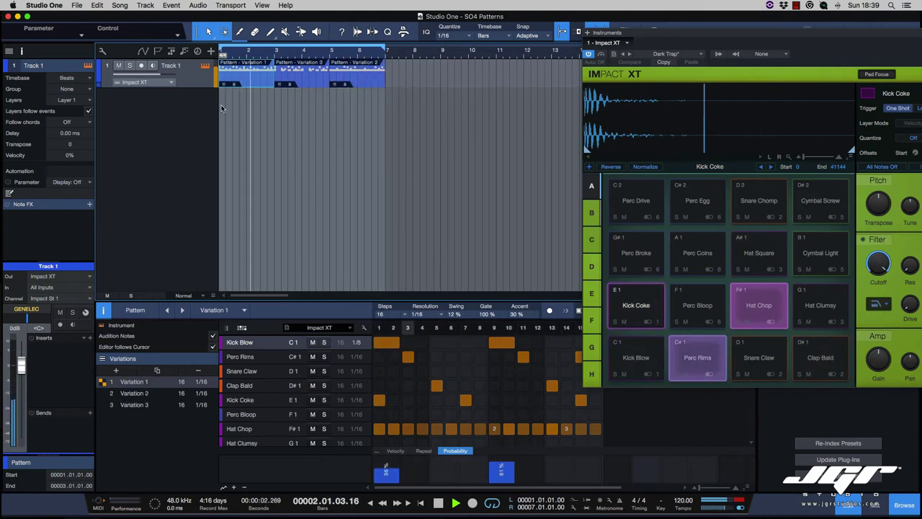
key(space)
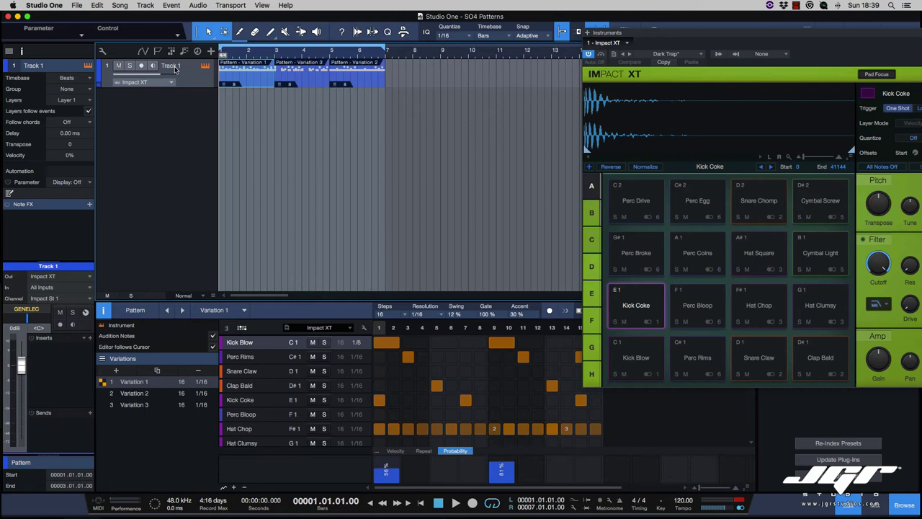
Step: Rename Track 1 as Ritm and add one instrument track named Bass
text(Ritm)
click(145, 5)
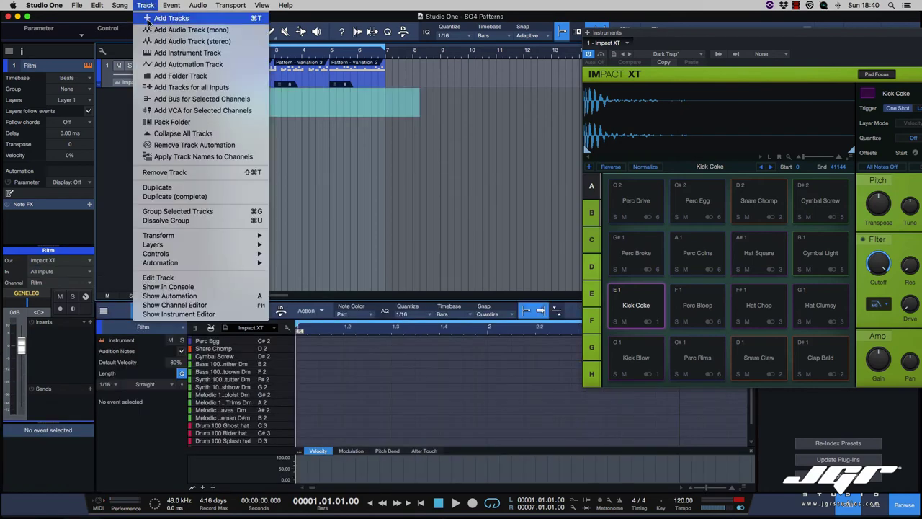
click(162, 17)
click(423, 135)
click(446, 126)
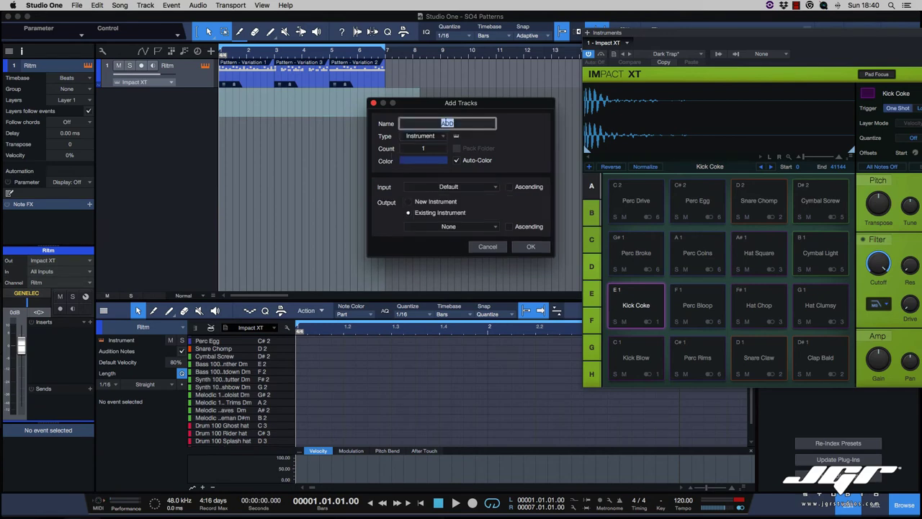
key(Return)
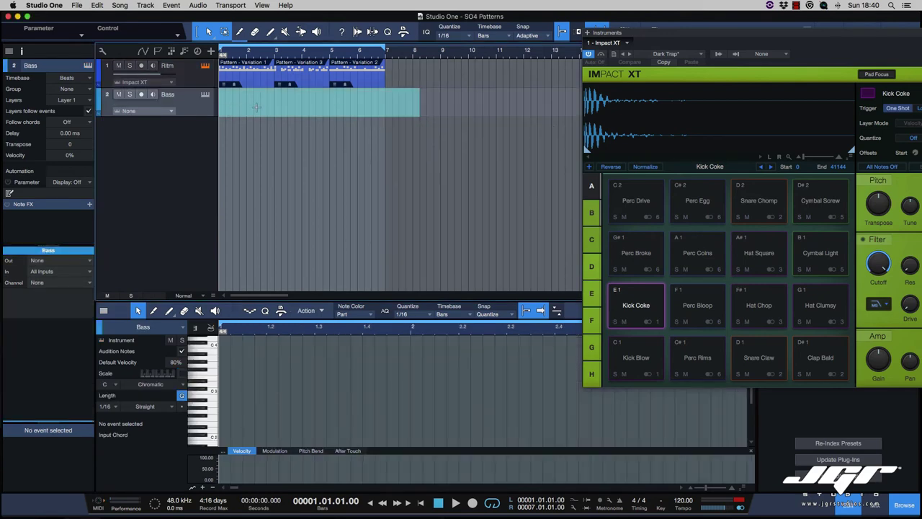
Step: Insert an empty pattern at bar 1 on the Bass track
click(173, 5)
mouse_move(182, 3)
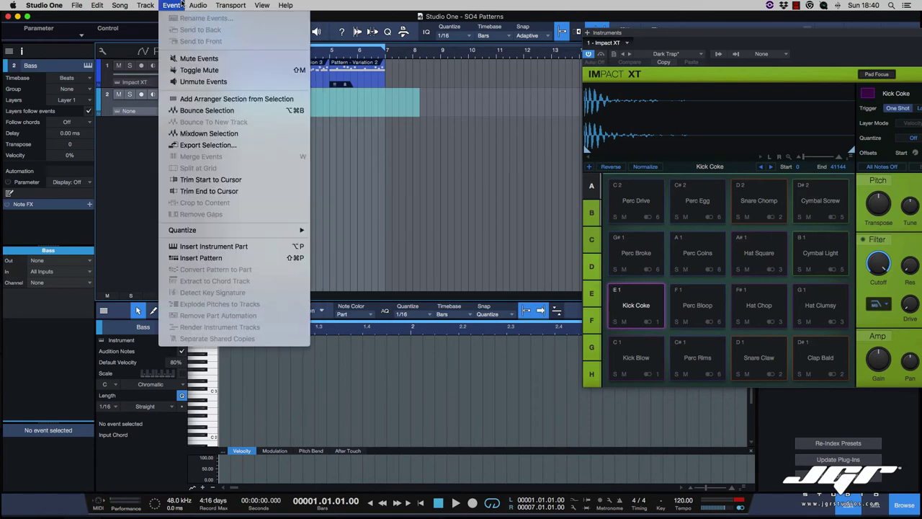
click(204, 257)
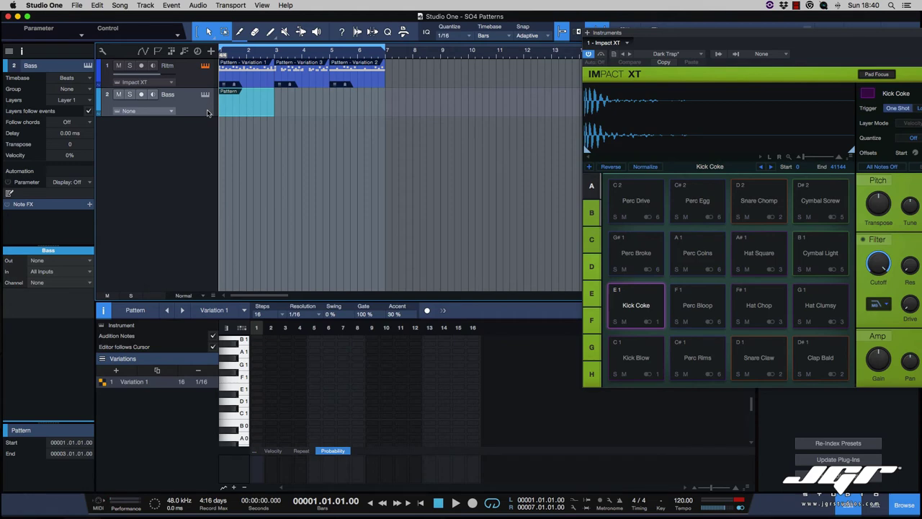
Step: Add Mai Tai with the Brassy Funk Bass preset as the Bass track's instrument, and open the bass pattern with the synth window moved aside
click(880, 506)
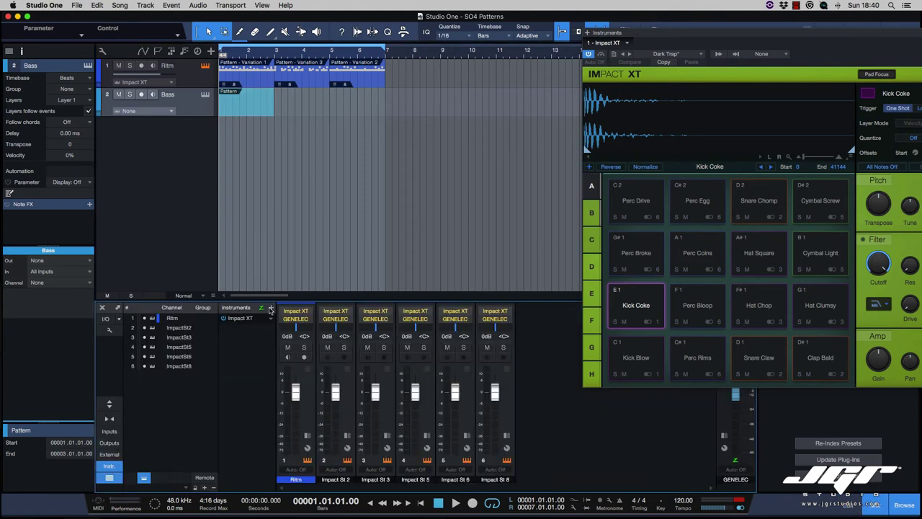
click(271, 309)
click(314, 170)
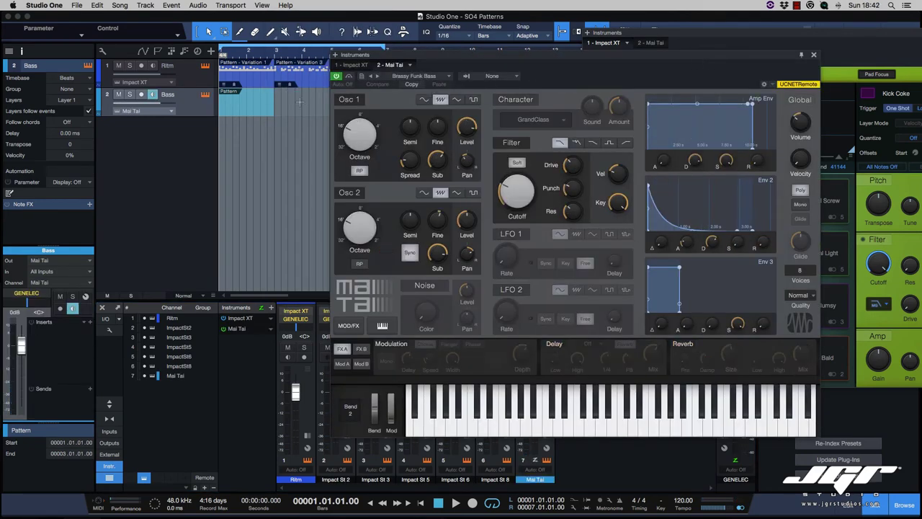
double_click(246, 107)
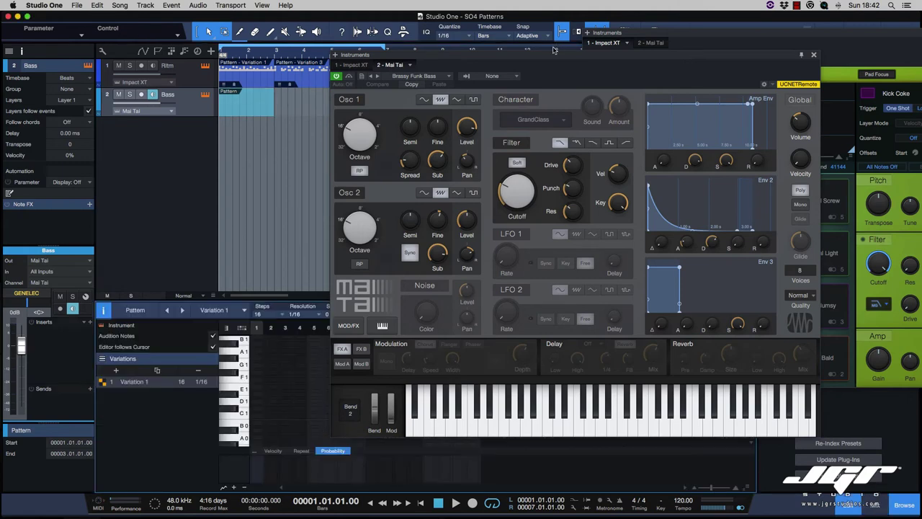
drag(555, 54, 842, 32)
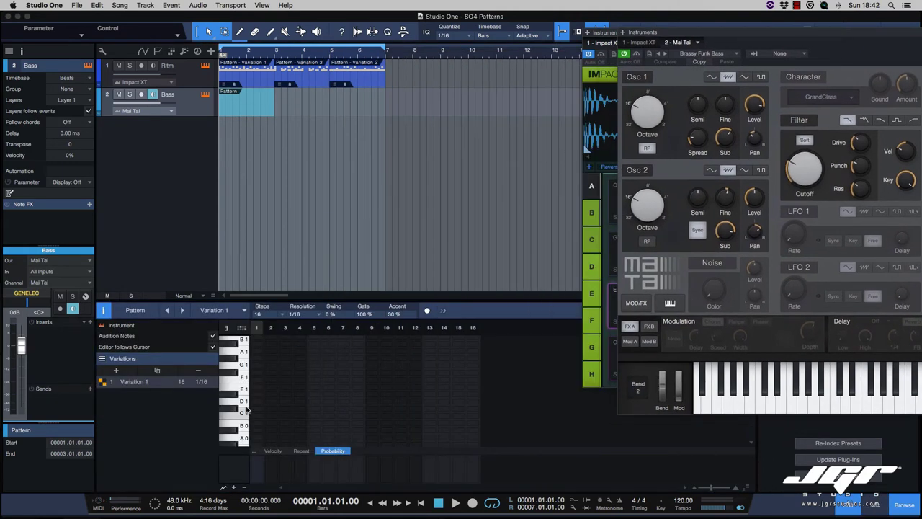
Step: Loop the bass pattern over bars 1 to 3, place an E 2 note on step 2 and start playback
click(258, 387)
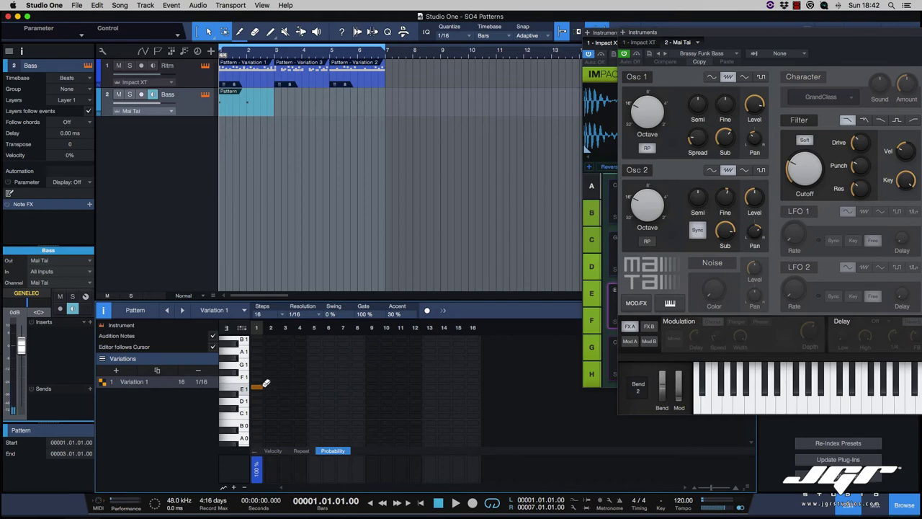
click(265, 383)
key(p)
scroll(266, 383, up, 3)
click(271, 363)
key(space)
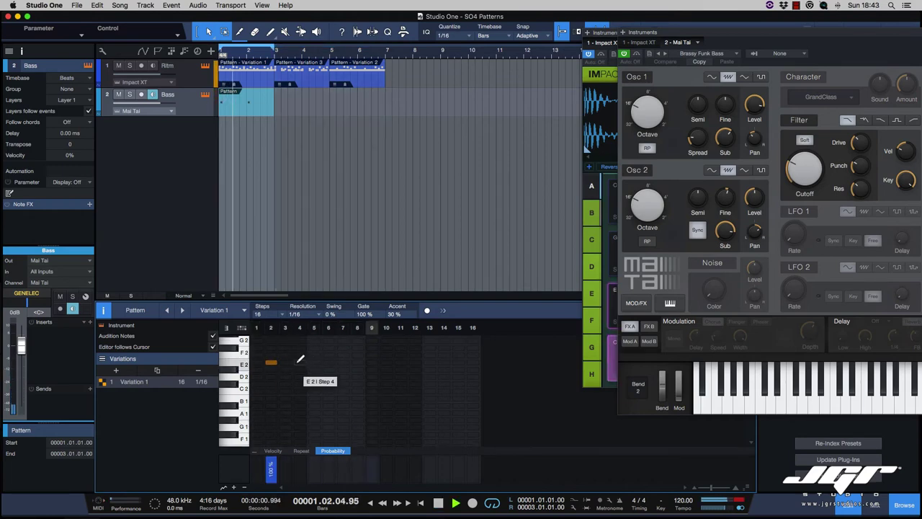
Step: Add E 2 notes on steps 4, 6, 8, 10, 12, 14 and 16 of the bass pattern
click(299, 363)
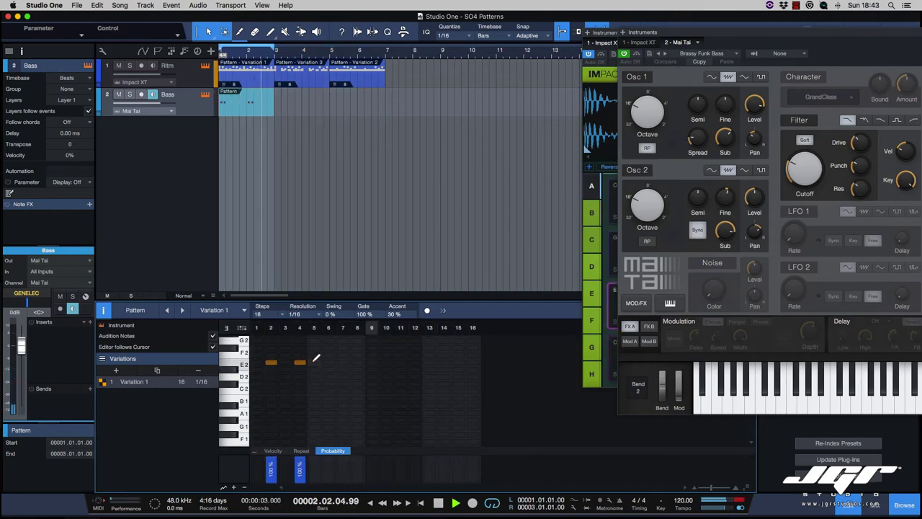
click(329, 362)
click(357, 362)
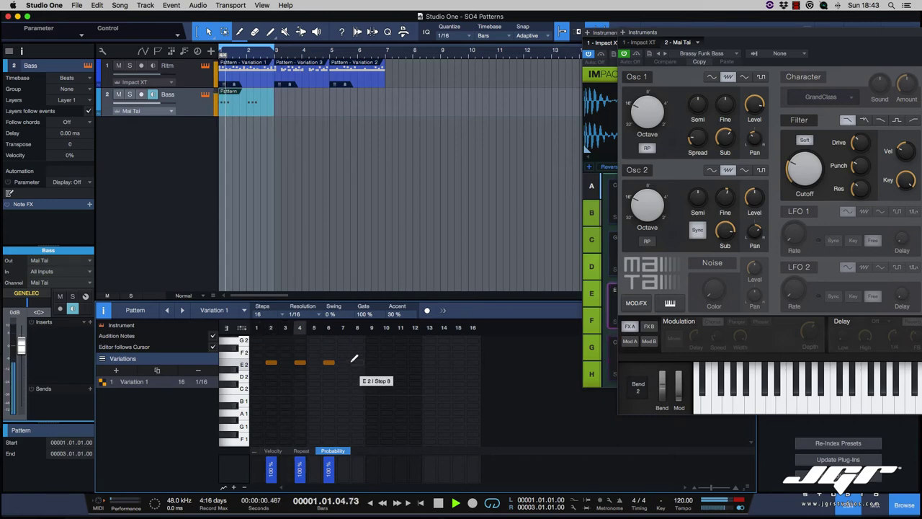
click(388, 363)
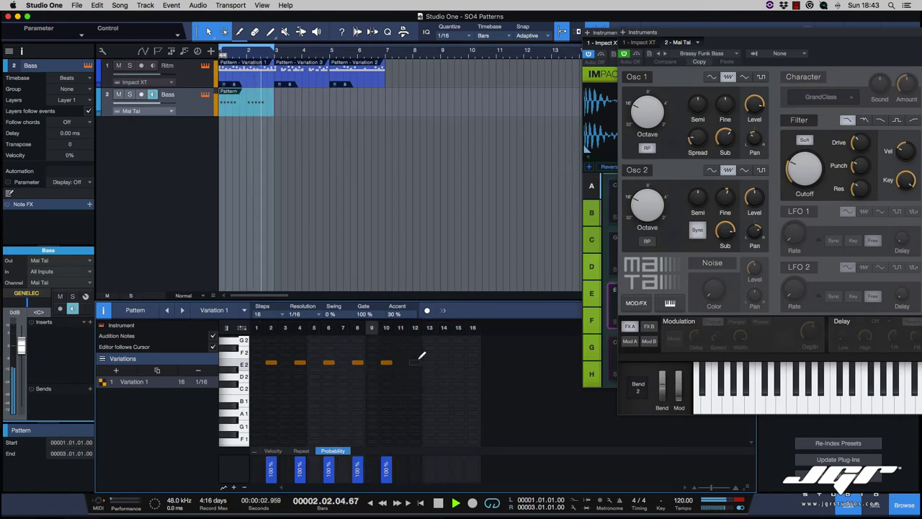
click(415, 363)
click(444, 362)
click(472, 363)
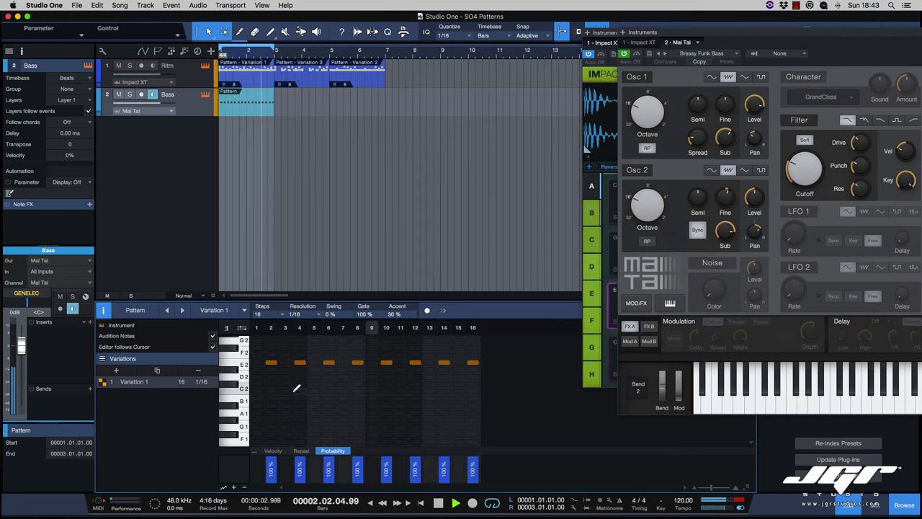
Step: Set probability to 49% on step 4, 72% on 6, 39% on 8, 82% on 12 and 63% on 14, and Gate to 92%
key(space)
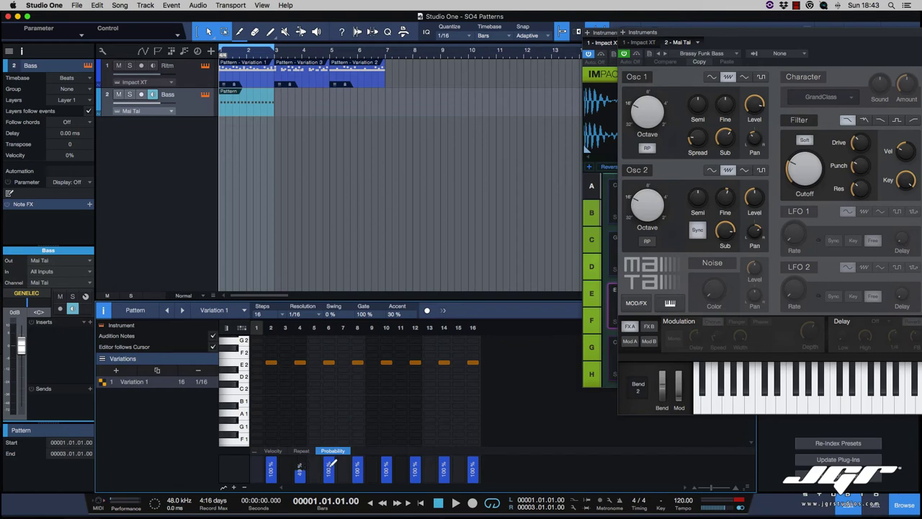
key(space)
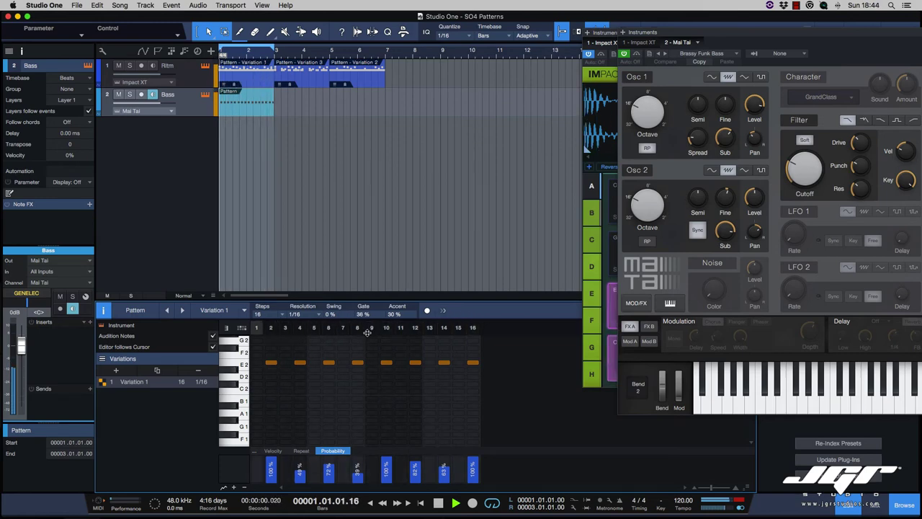
drag(367, 330, 367, 327)
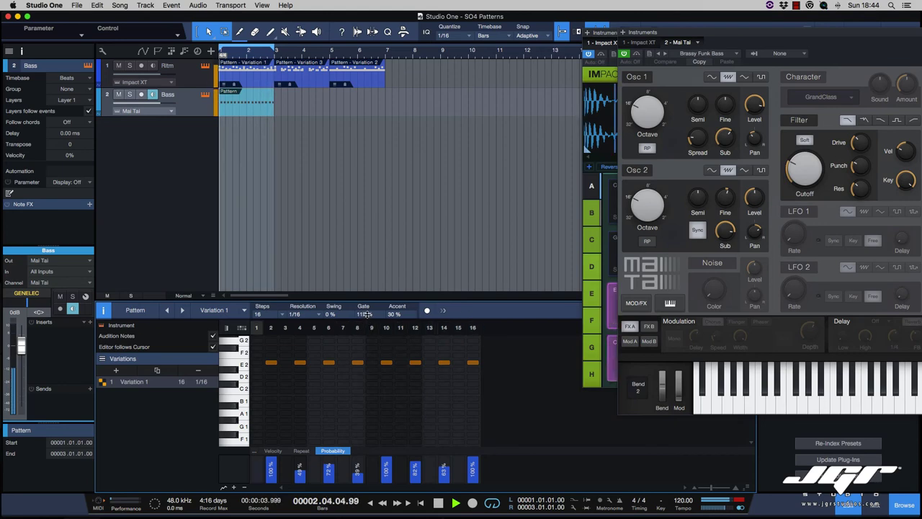
mouse_move(368, 322)
mouse_down()
mouse_move(365, 301)
mouse_move(367, 323)
mouse_up()
Step: Remove the bass note on step 14 and add E 2 notes on steps 15 and 7
click(443, 363)
click(458, 362)
click(343, 362)
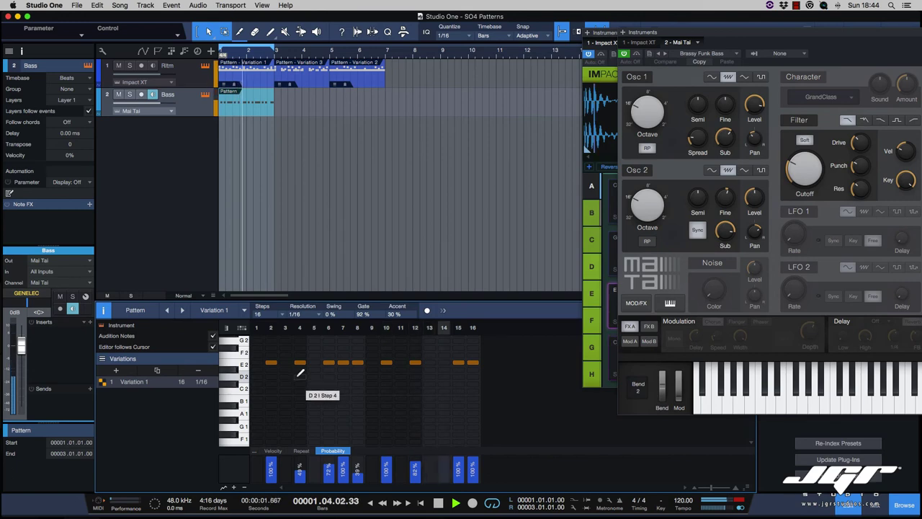
Step: Duplicate the bass pattern's Variation 1 and remove the copy's E 2 notes on steps 7, 12, 4 and 8
click(158, 371)
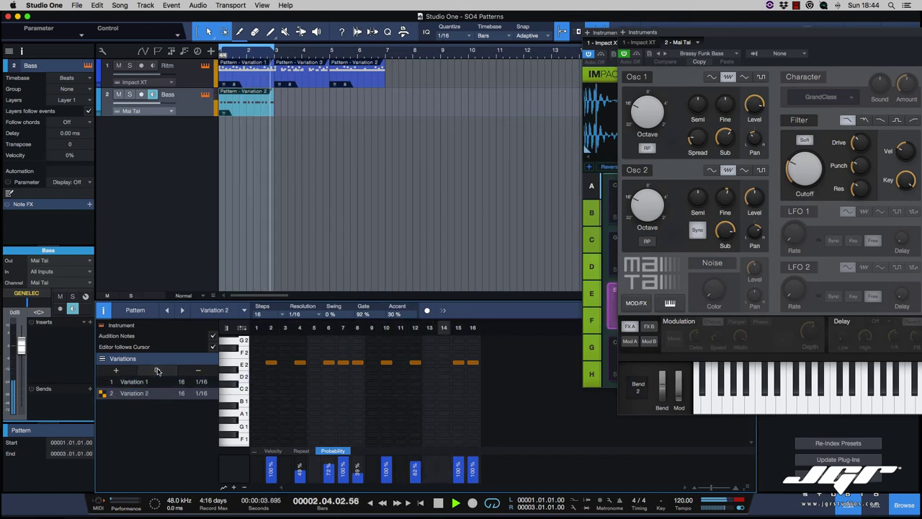
click(342, 363)
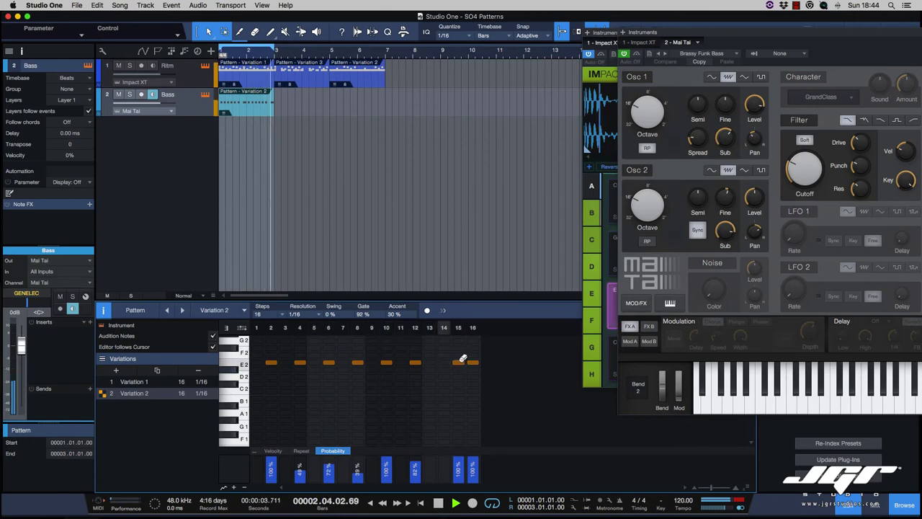
click(415, 361)
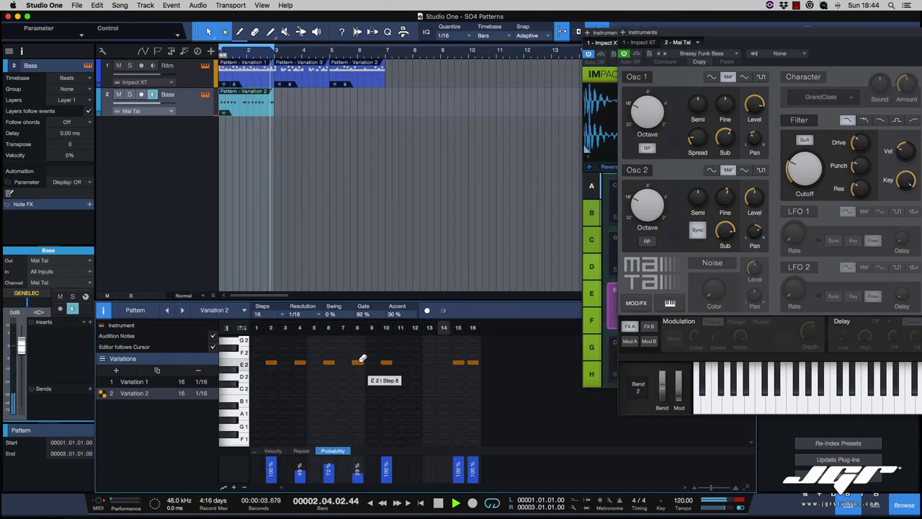
click(300, 362)
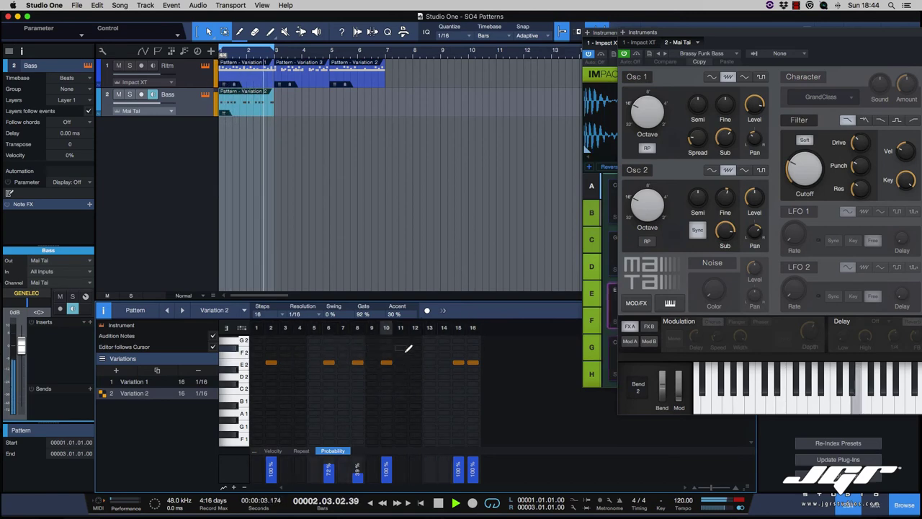
click(357, 362)
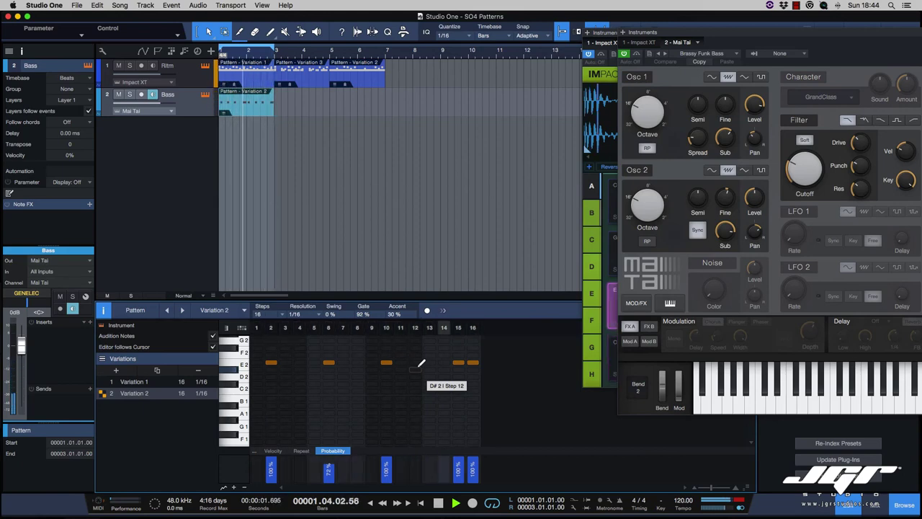
Step: Add an E 2 note on step 11 of bass Variation 2 and set the probability of step 10 to 53%
click(401, 363)
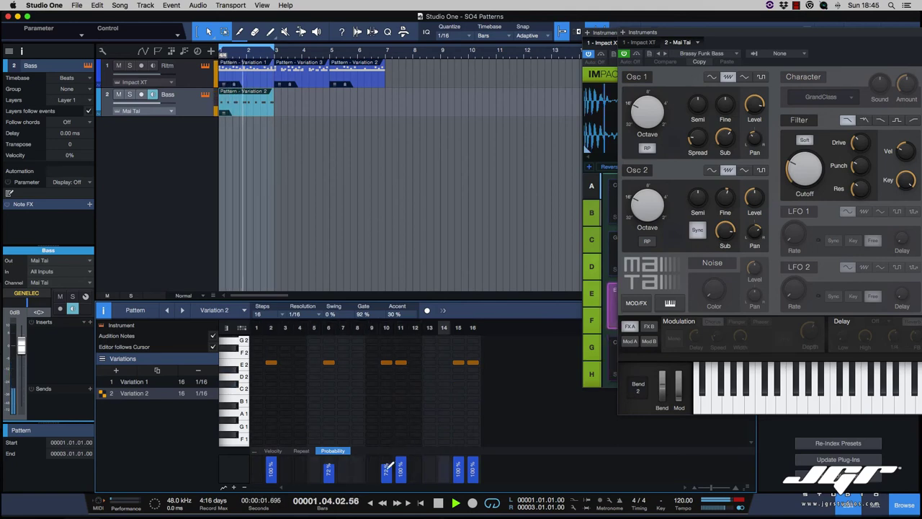
click(387, 470)
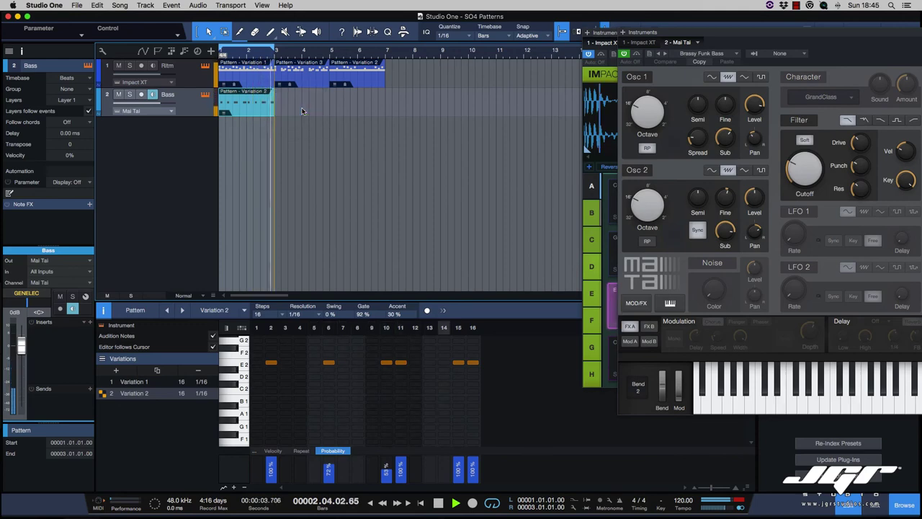
Step: Copy the bass pattern to bars 3 and 5 using Variation 1 and extend the playback loop to bar 7
right_click(278, 113)
click(288, 126)
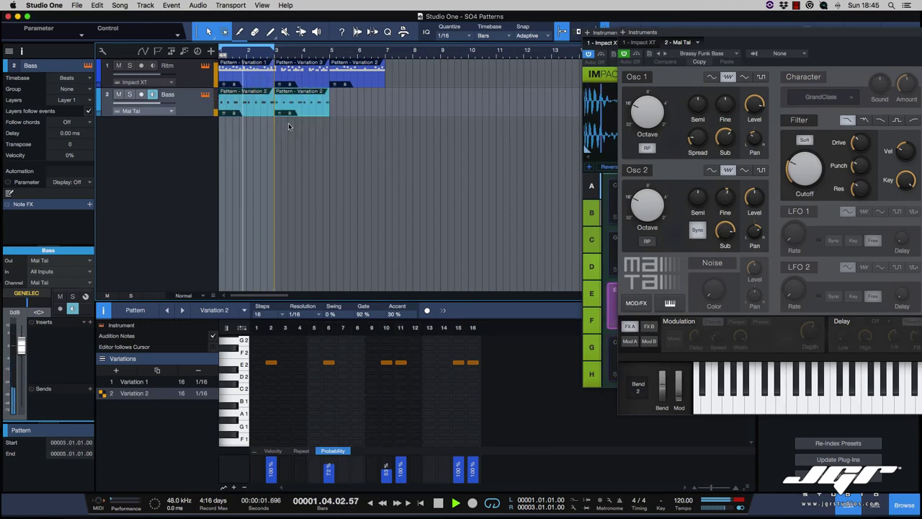
drag(300, 109, 354, 110)
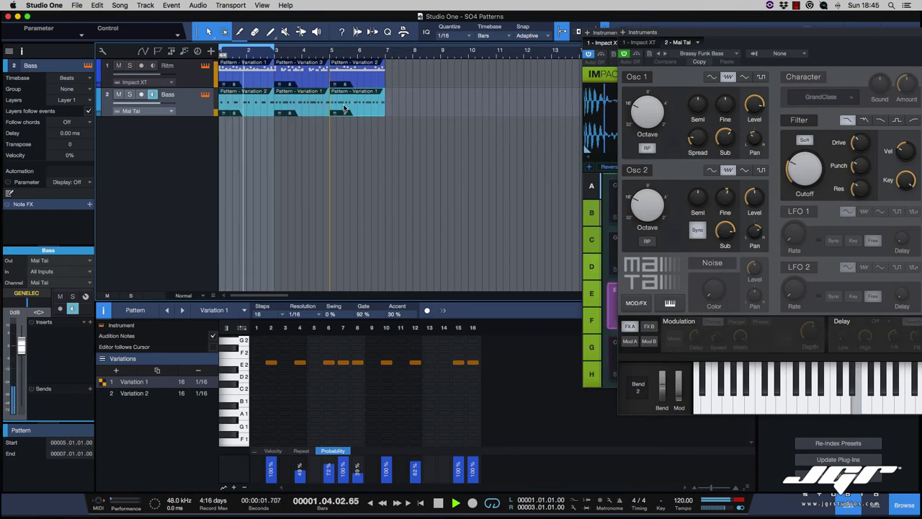
drag(274, 50, 387, 114)
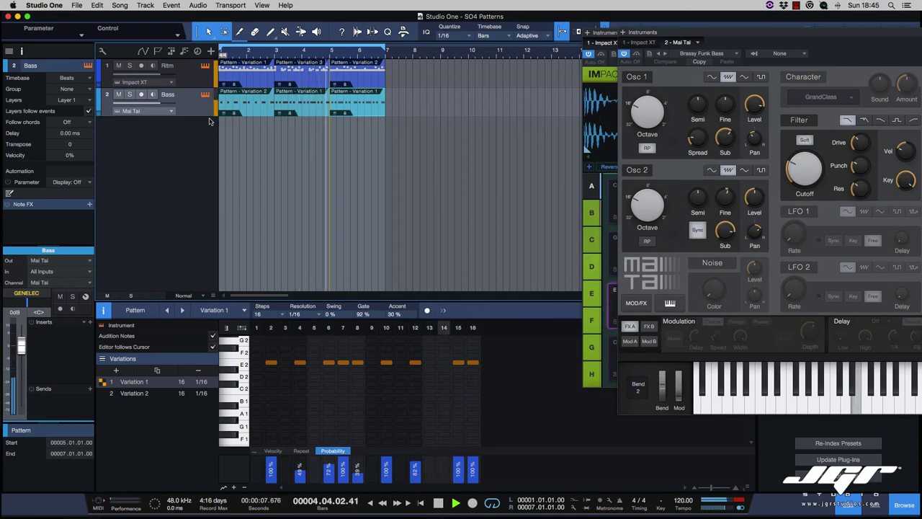
key(space)
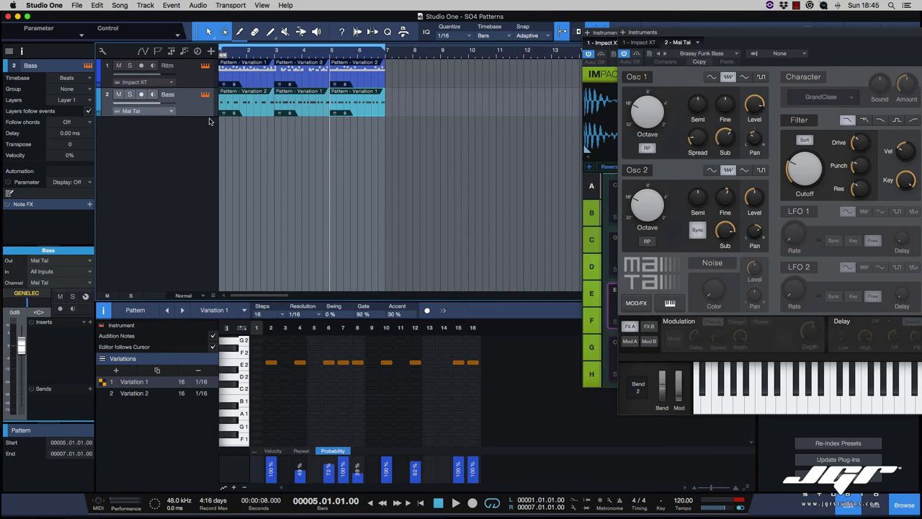
Step: Open the Ritm drum pattern at bar 1 and move the Impact XT window clear of the pattern editor
click(261, 81)
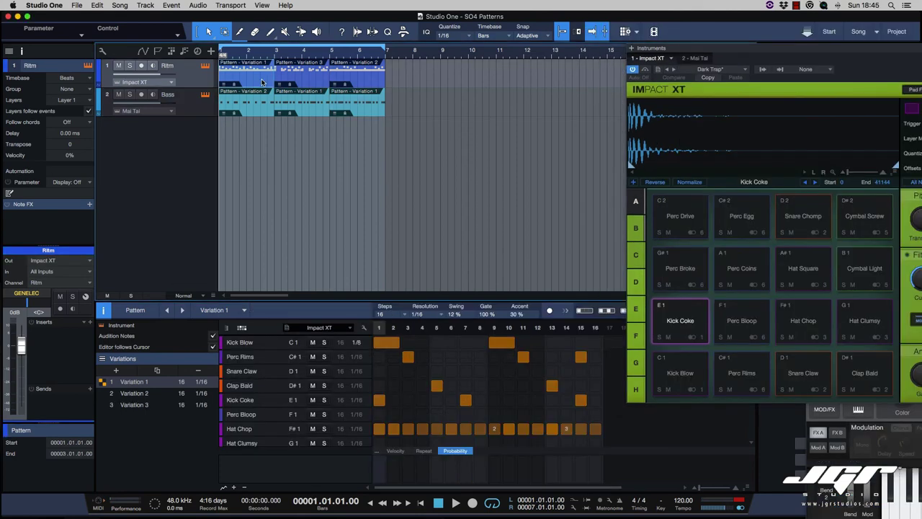
scroll(392, 238, right, 1)
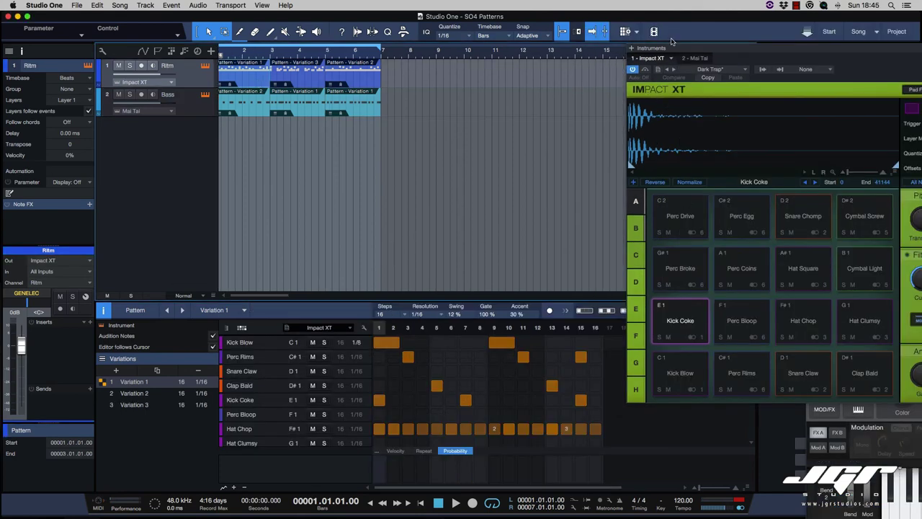
drag(678, 52, 828, 78)
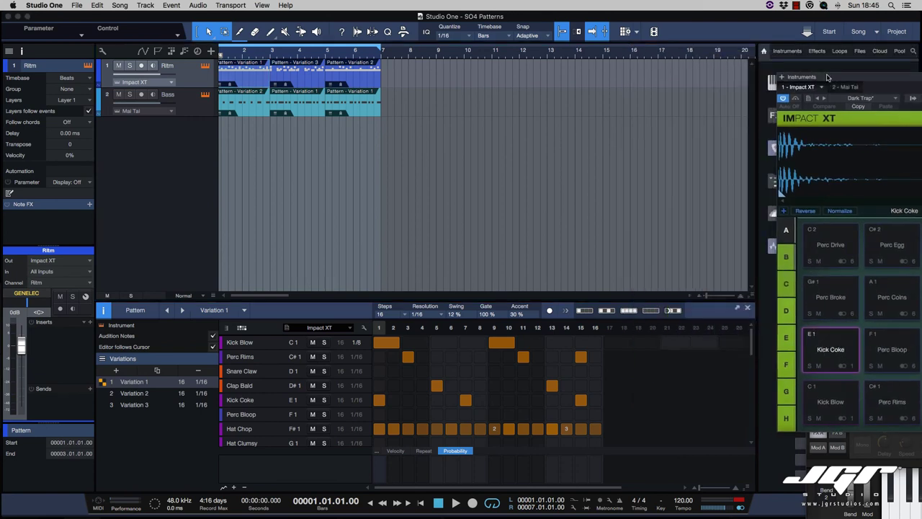
Step: Fill the selected drum lane with every fourth step, every second step and all 16 steps, and clear it
click(584, 310)
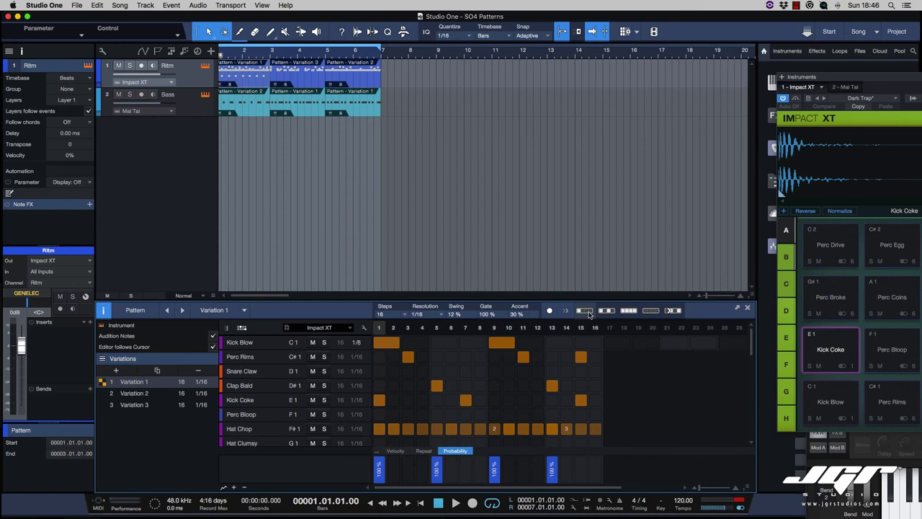
click(606, 311)
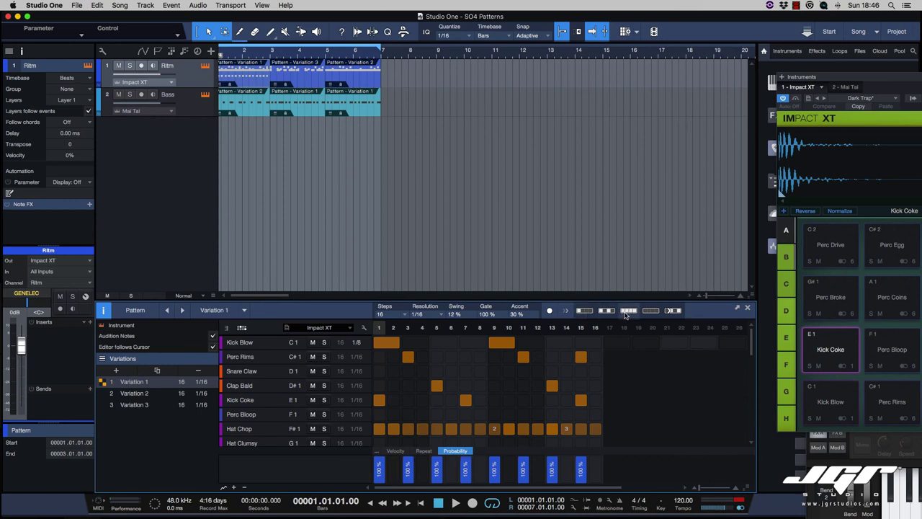
click(626, 310)
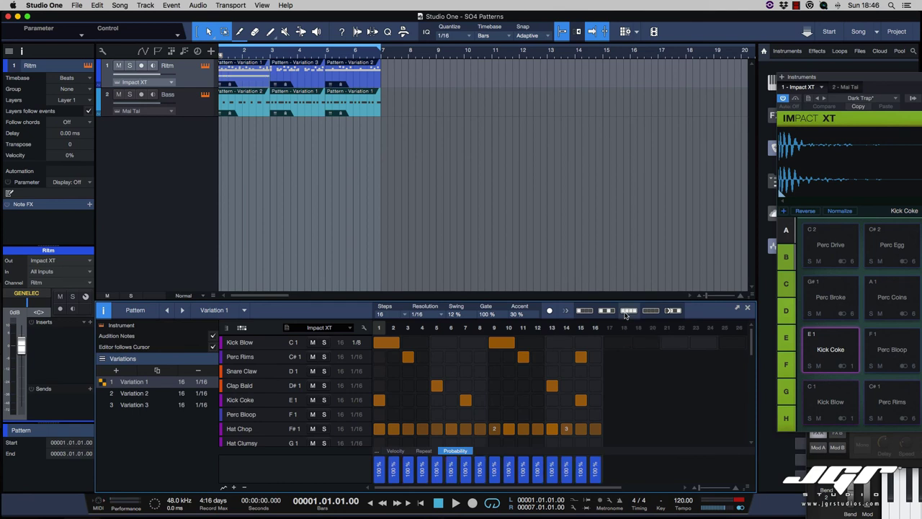
click(650, 310)
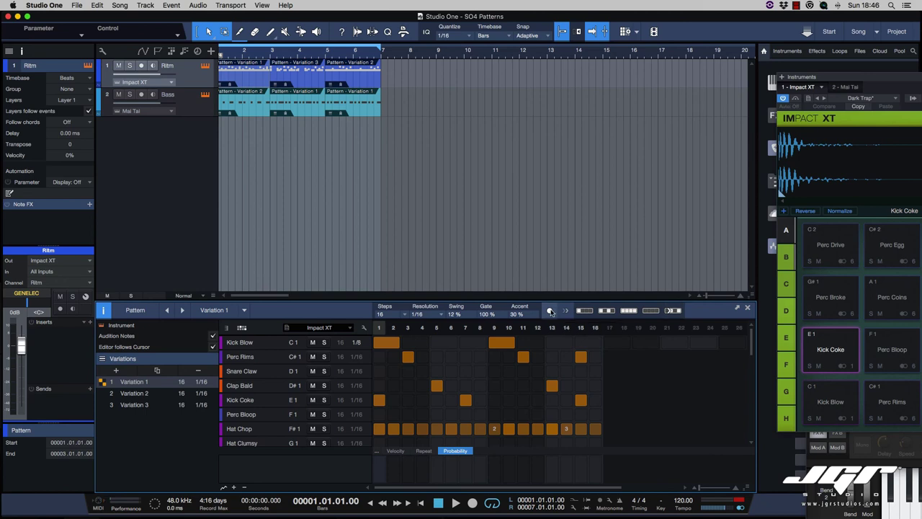
Step: Copy the bass pattern at bar 3 to bar 5 and open the Ritm drum pattern at bar 3
click(300, 109)
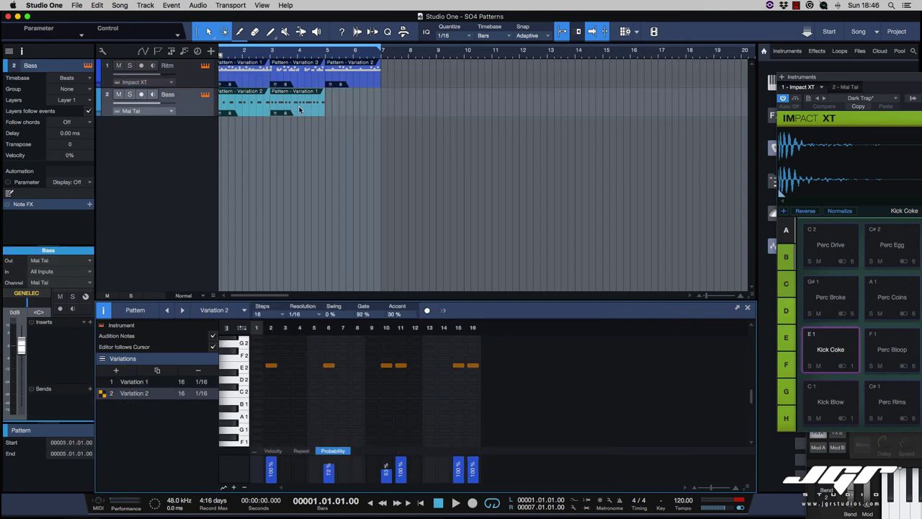
drag(299, 111, 360, 123)
key(Up)
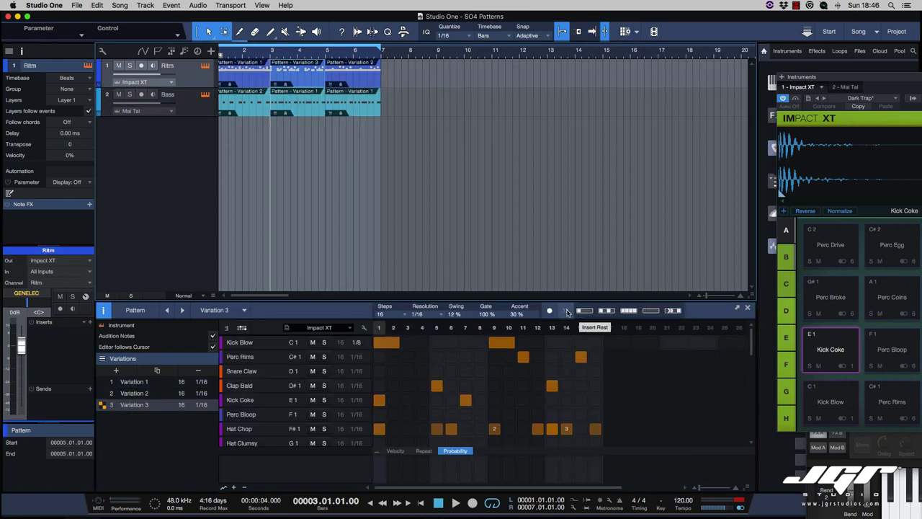
key(space)
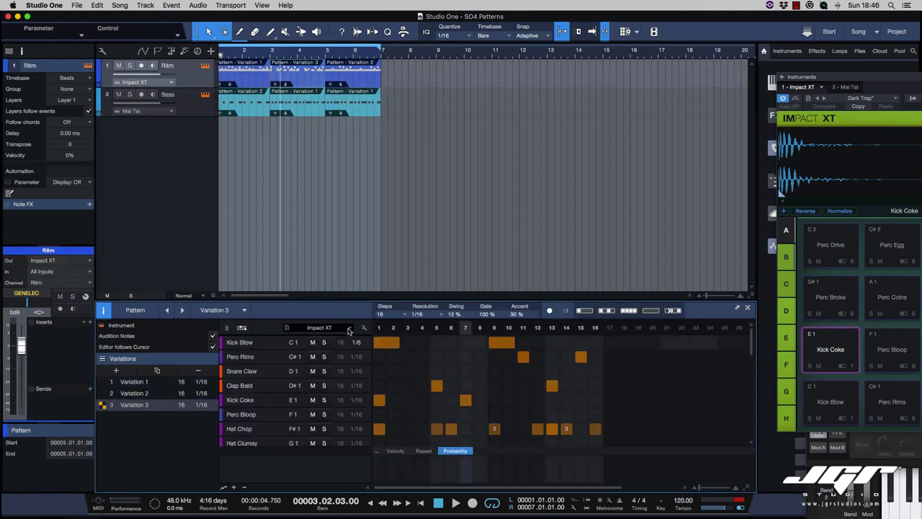
Step: Open the drum lane display options and switch the Ritm pattern at bar 3 to Variation 2
click(288, 329)
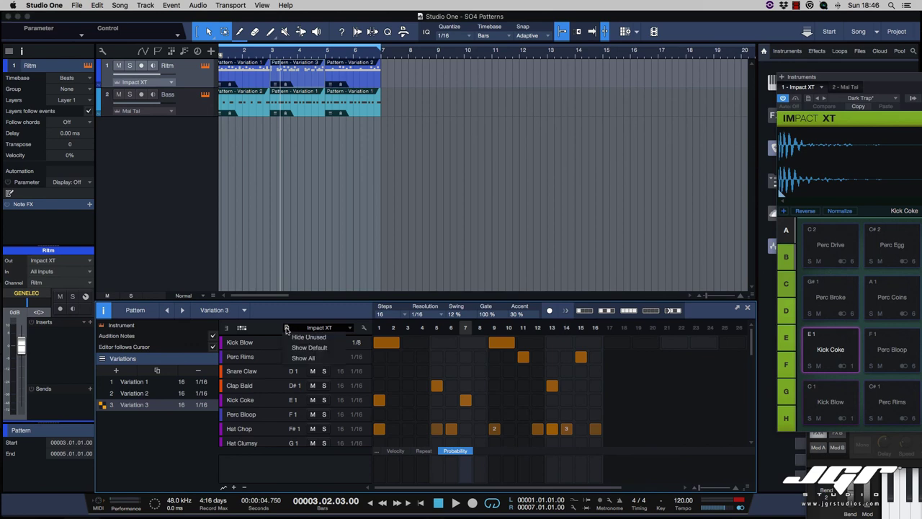
click(243, 327)
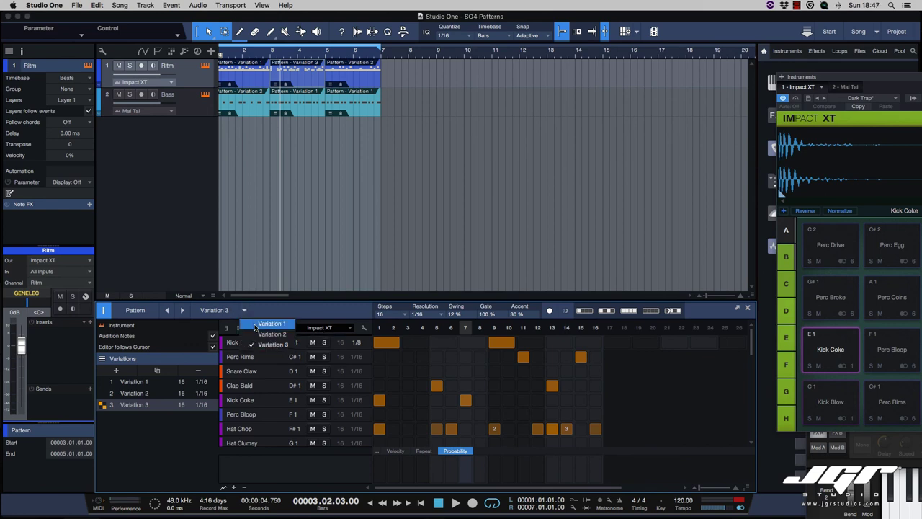
click(254, 328)
click(252, 337)
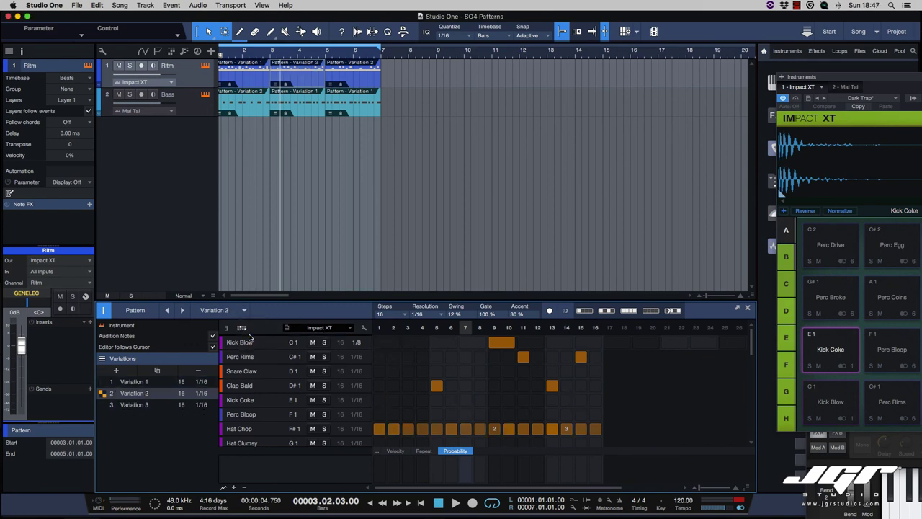
Step: Hide the pattern editor's inspector and move the Impact XT window so that all its controls fit on screen
click(102, 310)
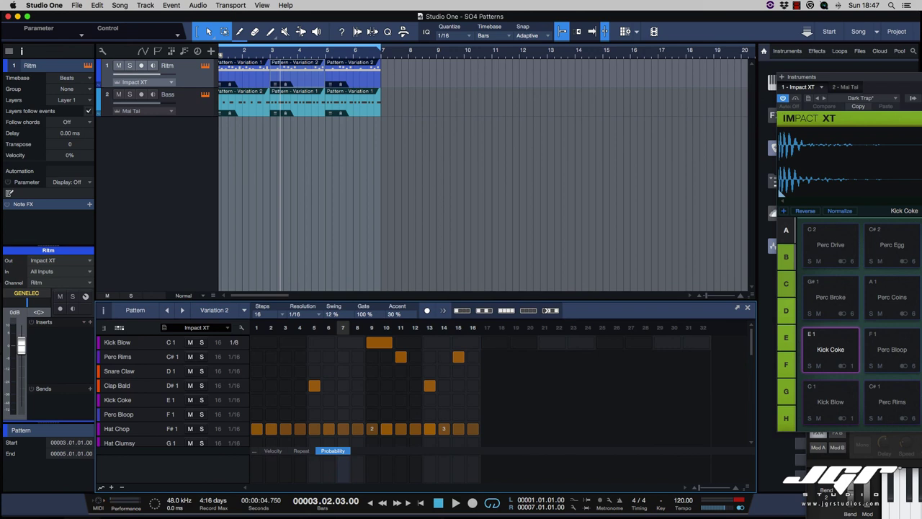
click(913, 98)
drag(667, 90, 638, 54)
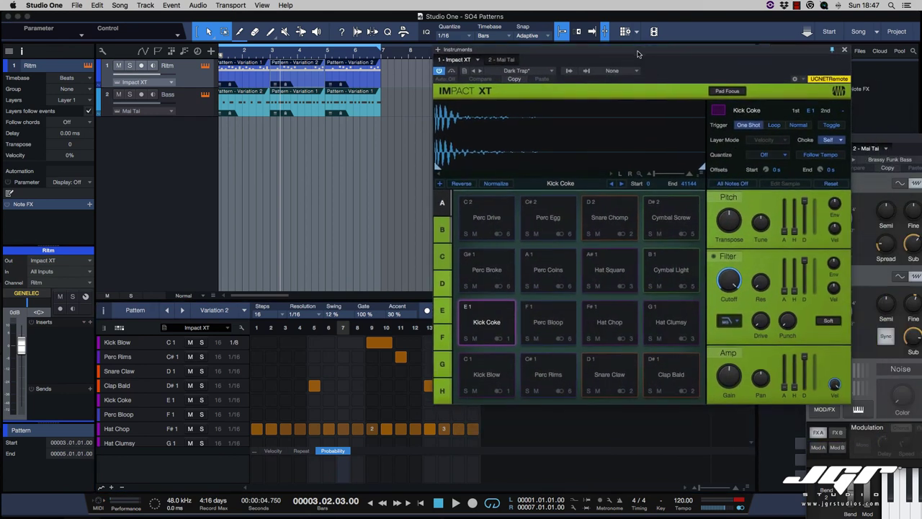